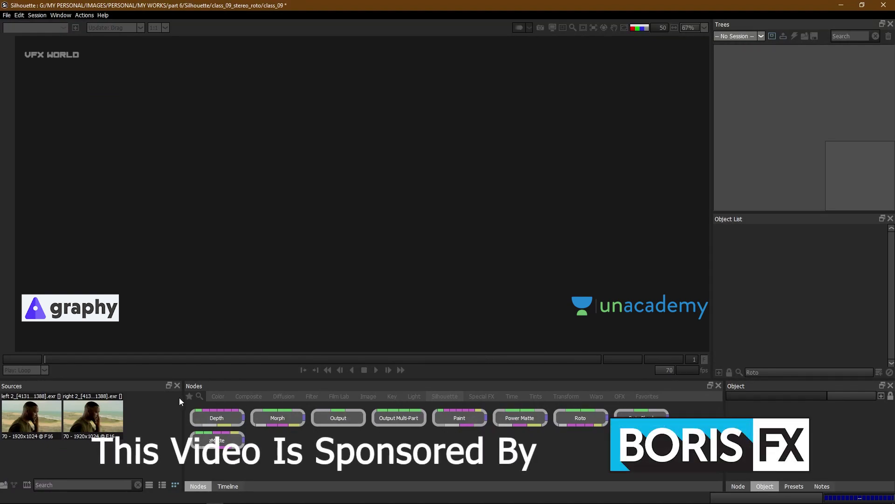
{"action": "left_click", "coordinate": [25, 422]}
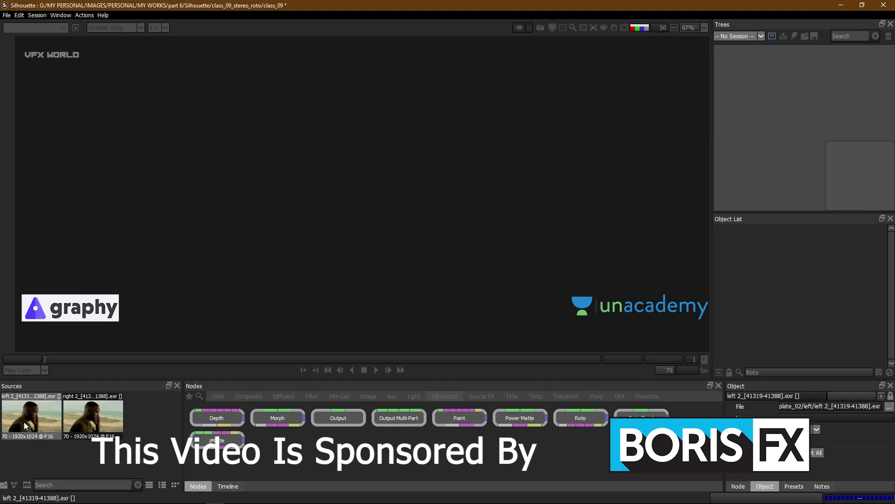
{"action": "left_click", "coordinate": [87, 414]}
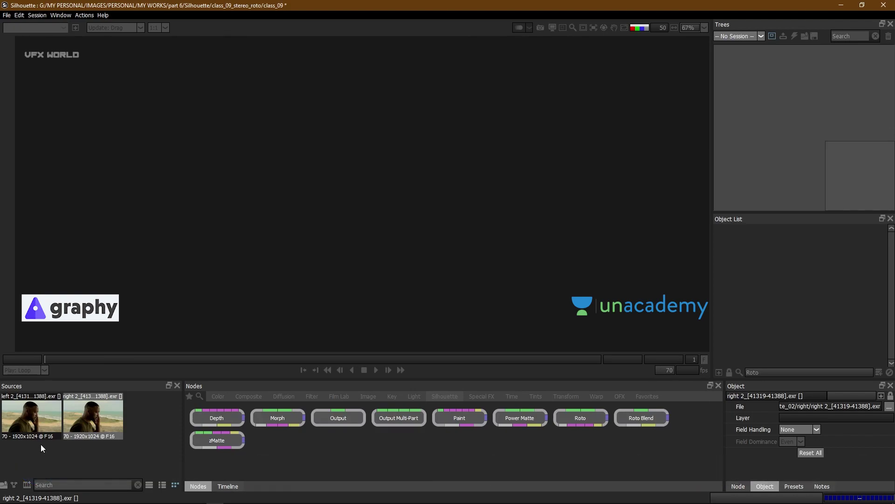
{"action": "left_click", "coordinate": [33, 425]}
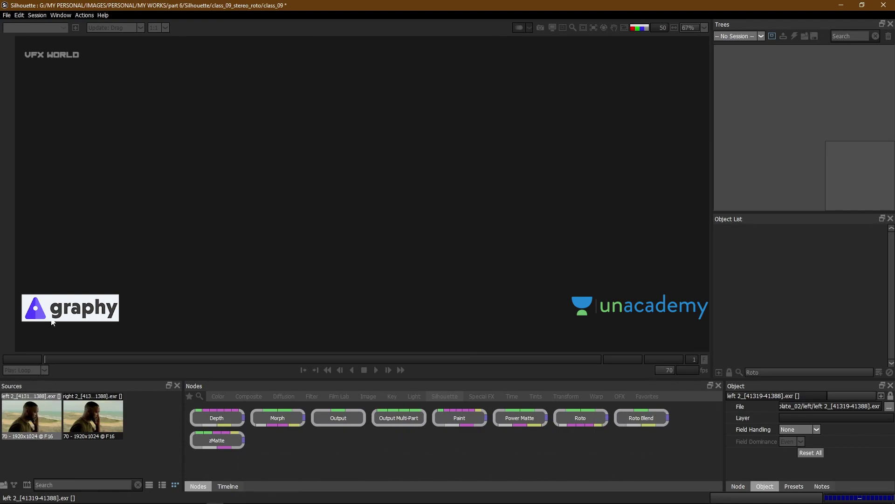
{"action": "left_click", "coordinate": [37, 16]}
{"action": "left_click", "coordinate": [43, 24]}
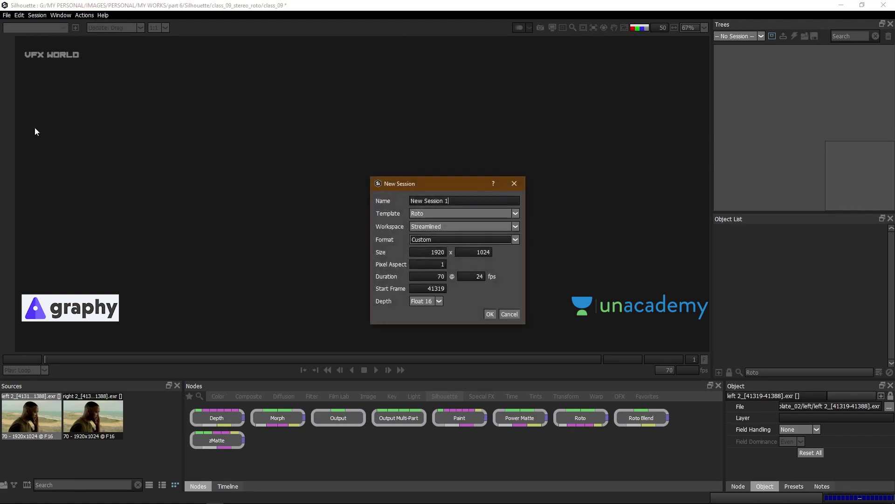
{"action": "left_click", "coordinate": [489, 314]}
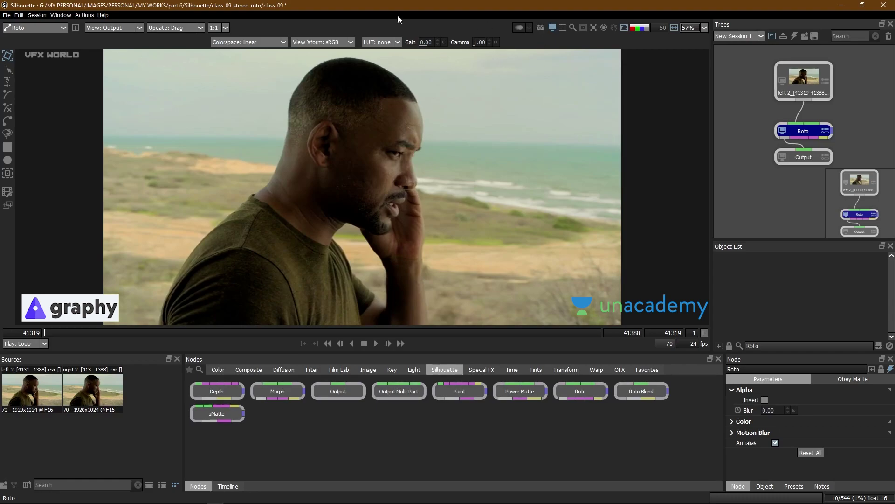
{"action": "left_click", "coordinate": [801, 80]}
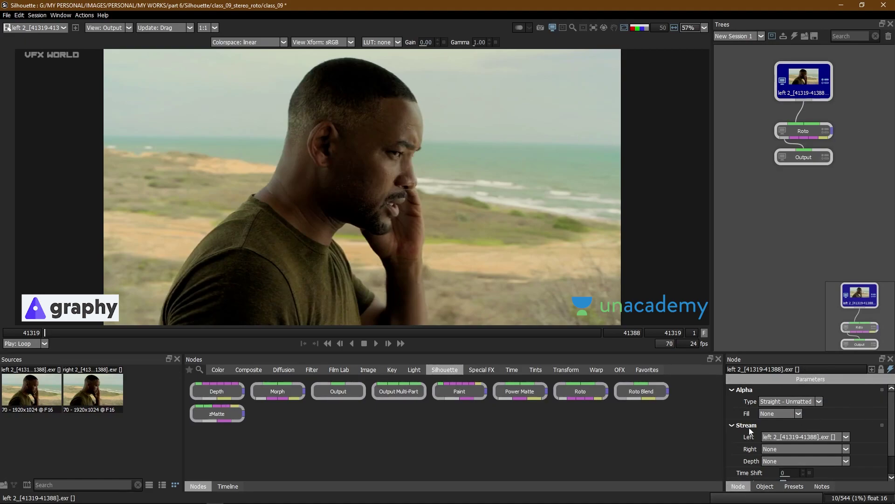
{"action": "scroll", "coordinate": [893, 419], "scroll_direction": "down", "scroll_amount": 1}
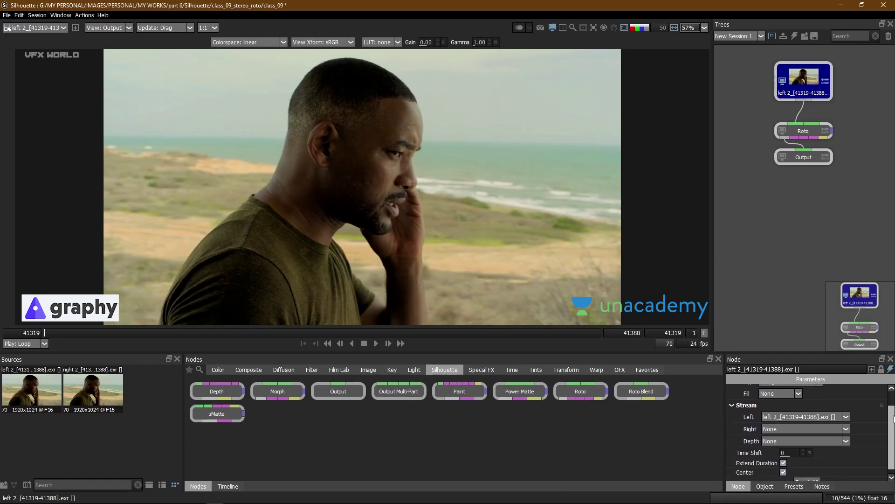
{"action": "left_click", "coordinate": [791, 429]}
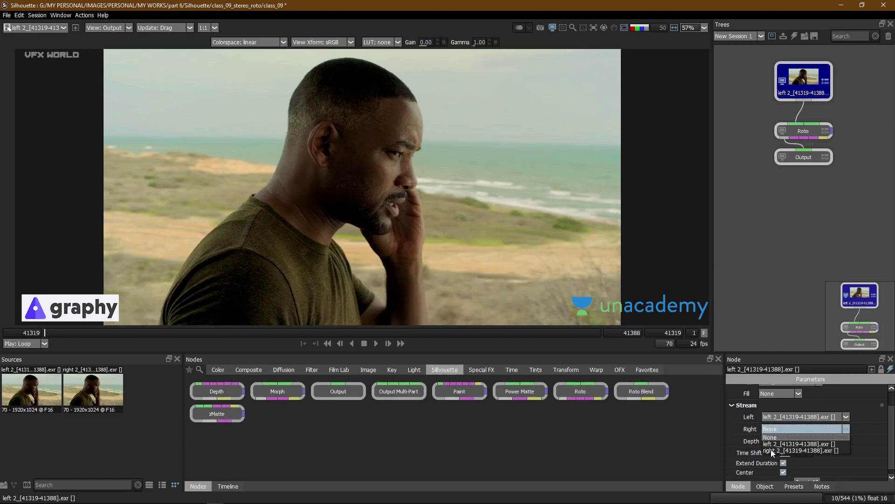
{"action": "left_click", "coordinate": [817, 451]}
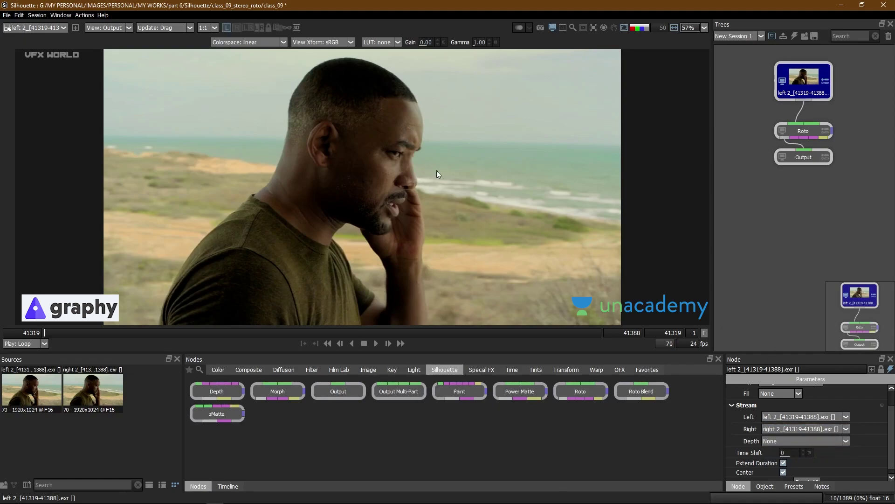
{"action": "left_click", "coordinate": [226, 28]}
Select the Roto node and compare the left-eye and right-eye views by switching repeatedly between them.
{"action": "left_click", "coordinate": [807, 131]}
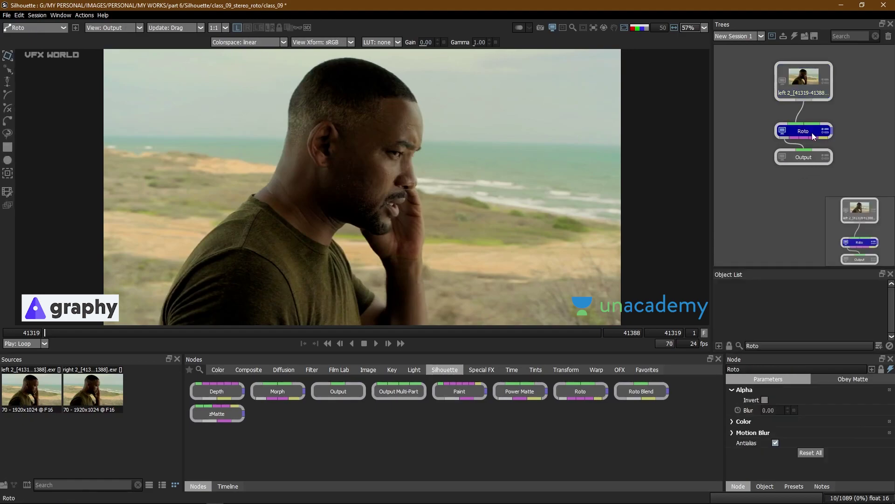
{"action": "left_click_drag", "start_coordinate": [374, 176], "coordinate": [376, 178]}
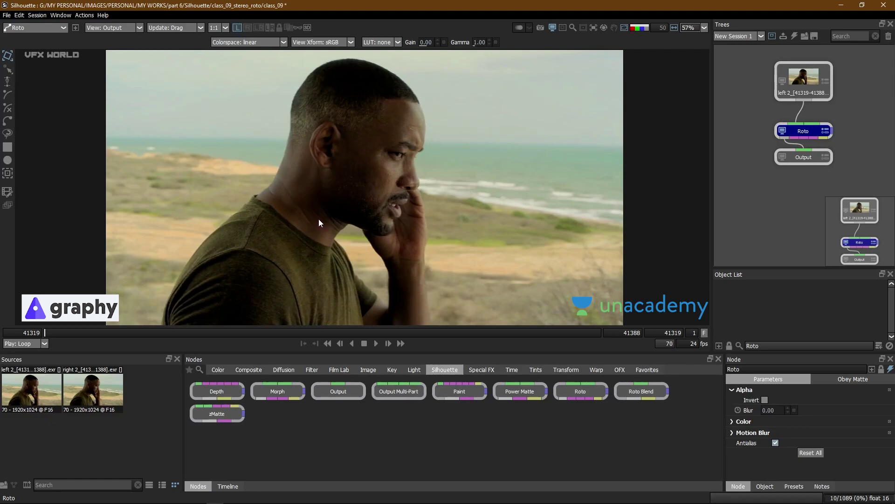
{"action": "key", "text": "backslash"}
{"action": "key", "text": "backslash"}
{"action": "key", "text": "backslash"}
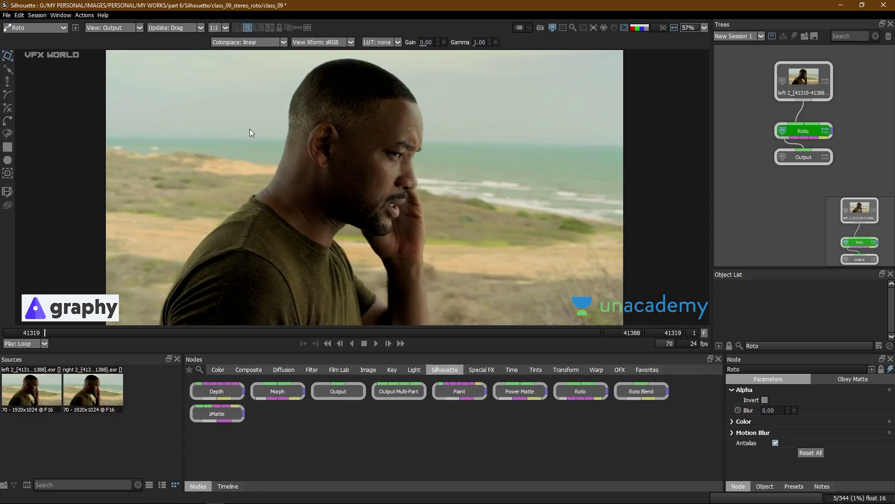
{"action": "key", "text": "apostrophe"}
{"action": "key", "text": "apostrophe"}
{"action": "key", "text": "apostrophe"}
{"action": "key", "text": "apostrophe"}
{"action": "key", "text": "apostrophe"}
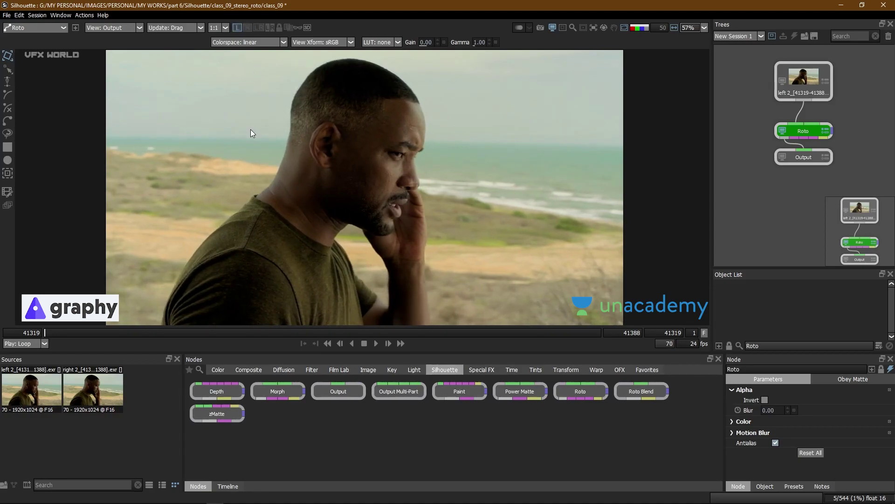
{"action": "key", "text": "apostrophe"}
{"action": "key", "text": "apostrophe"}
{"action": "key", "text": "apostrophe"}
{"action": "left_click", "coordinate": [375, 344]}
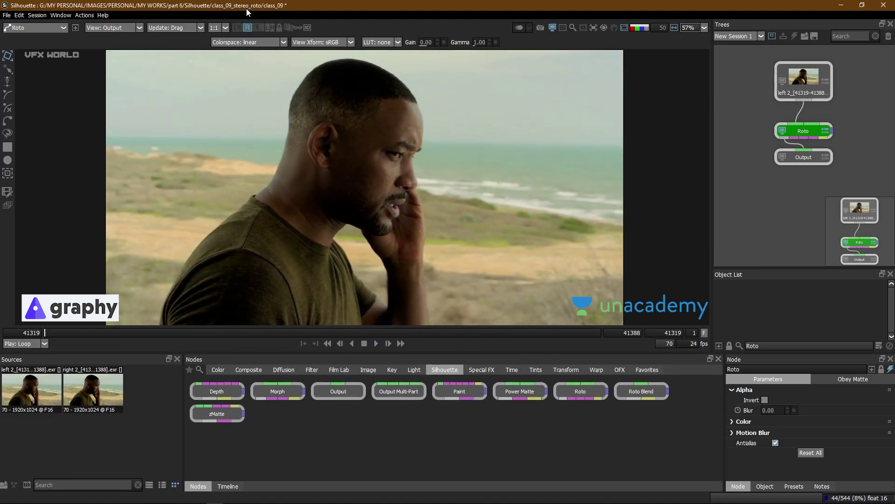
View both stereo eyes together, first side by side and also stacked vertically, with the man framed in each.
{"action": "left_click", "coordinate": [236, 28]}
{"action": "left_click", "coordinate": [247, 27]}
{"action": "left_click", "coordinate": [257, 27]}
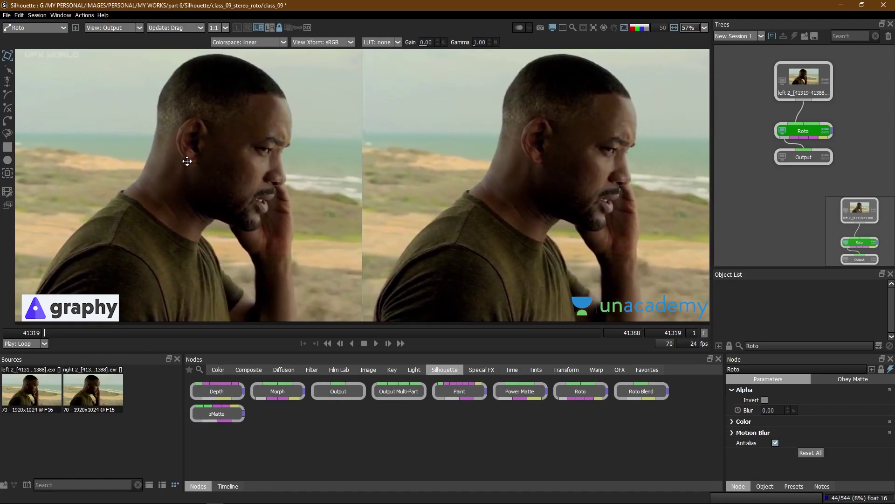
{"action": "left_click_drag", "start_coordinate": [187, 160], "coordinate": [189, 162]}
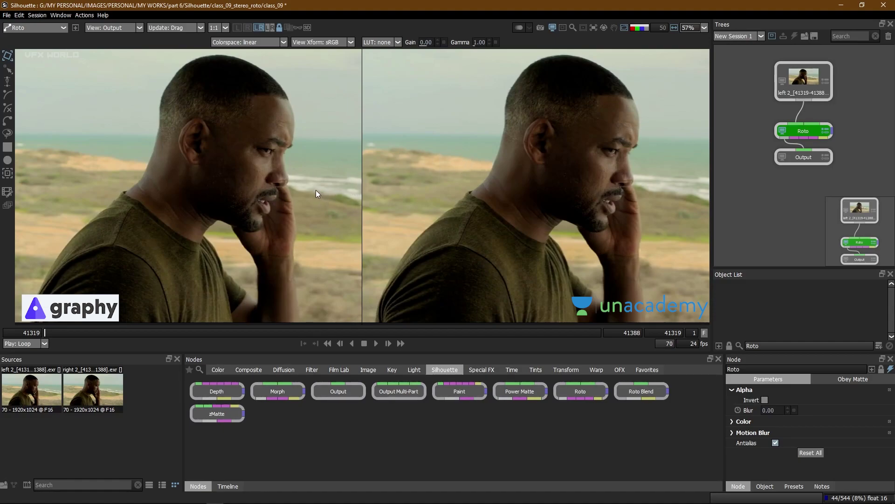
{"action": "scroll", "coordinate": [313, 192], "scroll_direction": "down", "scroll_amount": 3}
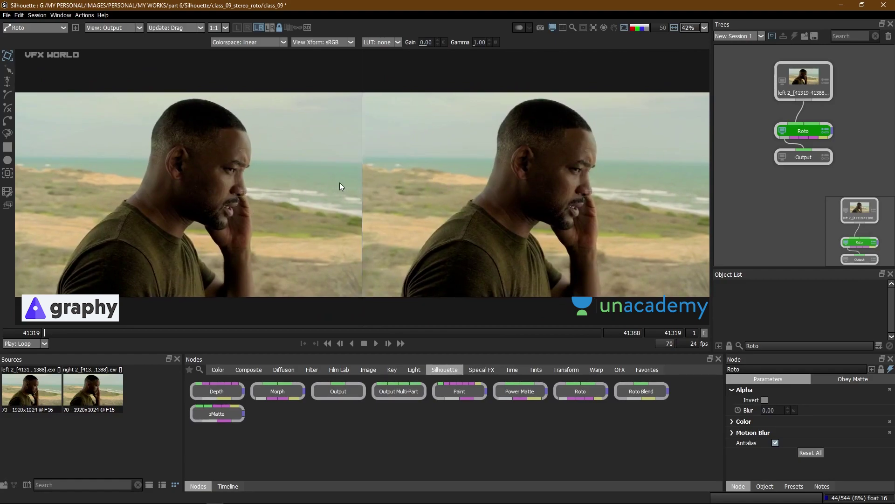
{"action": "left_click", "coordinate": [269, 28]}
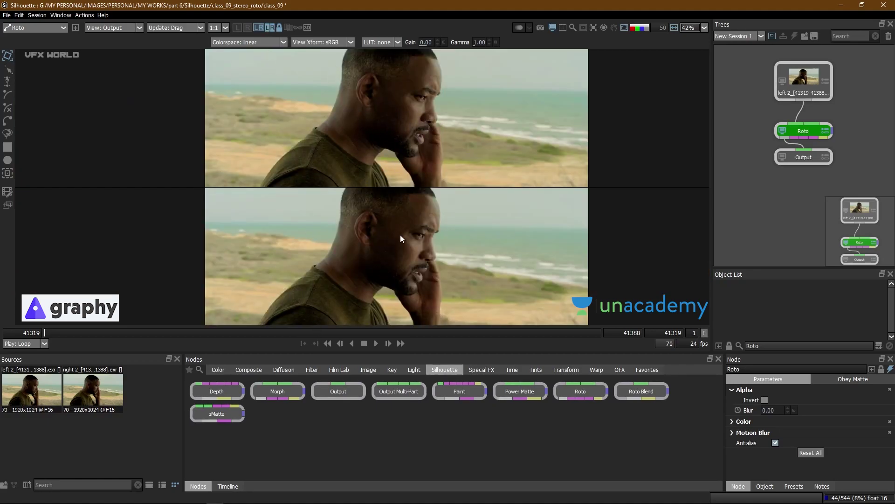
{"action": "left_click_drag", "start_coordinate": [378, 139], "coordinate": [377, 159]}
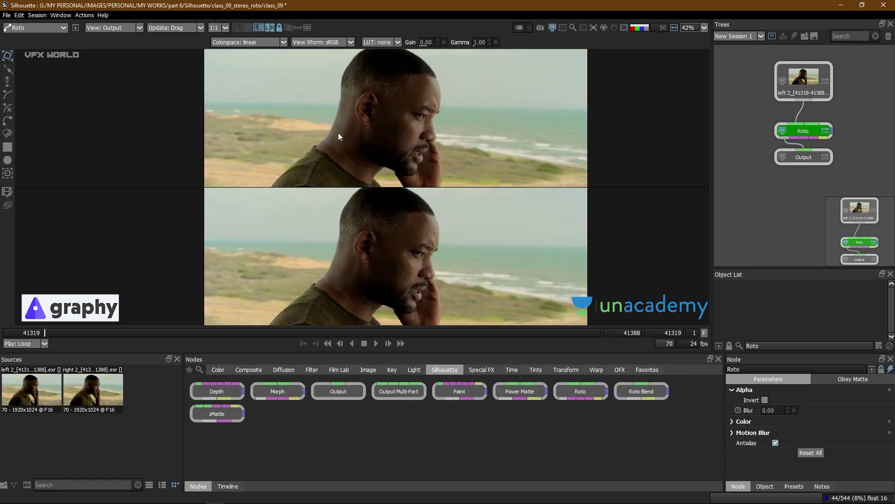
Return to the single left-eye view with the plate fitted in the viewer.
{"action": "left_click", "coordinate": [260, 28]}
{"action": "left_click", "coordinate": [237, 28]}
{"action": "left_click_drag", "start_coordinate": [218, 137], "coordinate": [330, 108]}
{"action": "scroll", "coordinate": [330, 84], "scroll_direction": "down", "scroll_amount": 2}
{"action": "scroll", "coordinate": [330, 108], "scroll_direction": "up", "scroll_amount": 4}
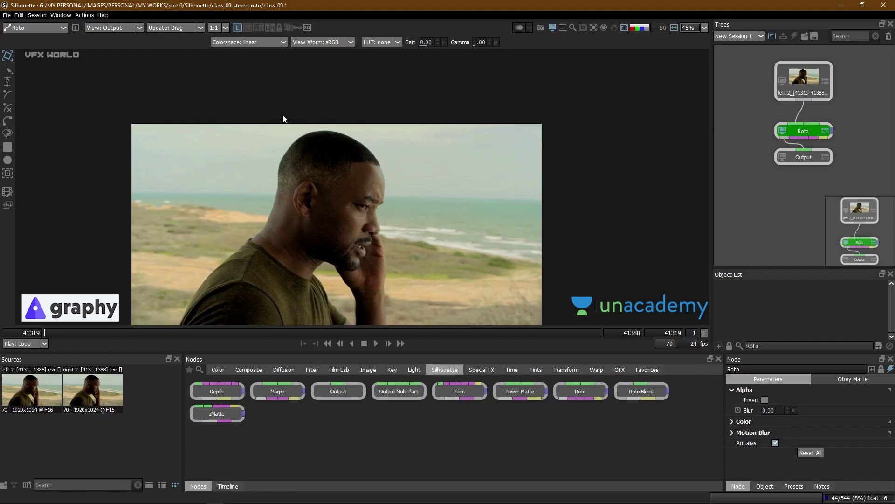
{"action": "scroll", "coordinate": [293, 110], "scroll_direction": "up", "scroll_amount": 2}
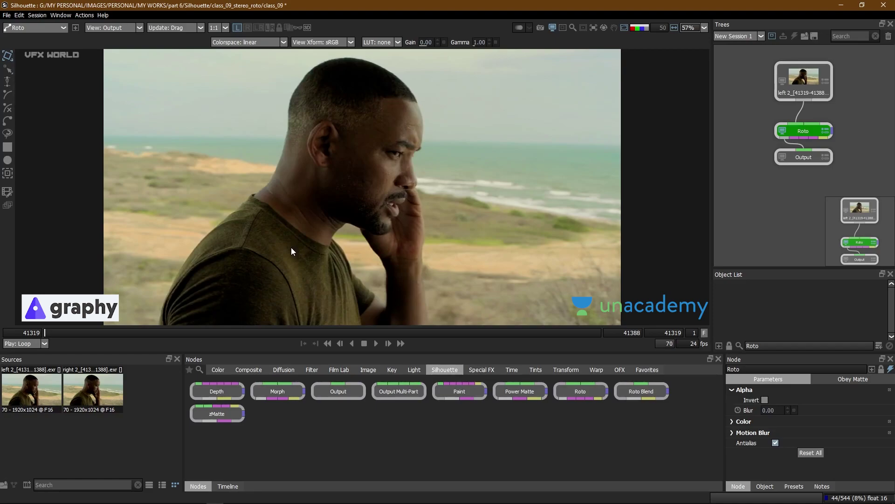
Examine the right-eye view, the side-by-side layout and the anaglyph 3D preview of the plate.
{"action": "key", "text": "backslash"}
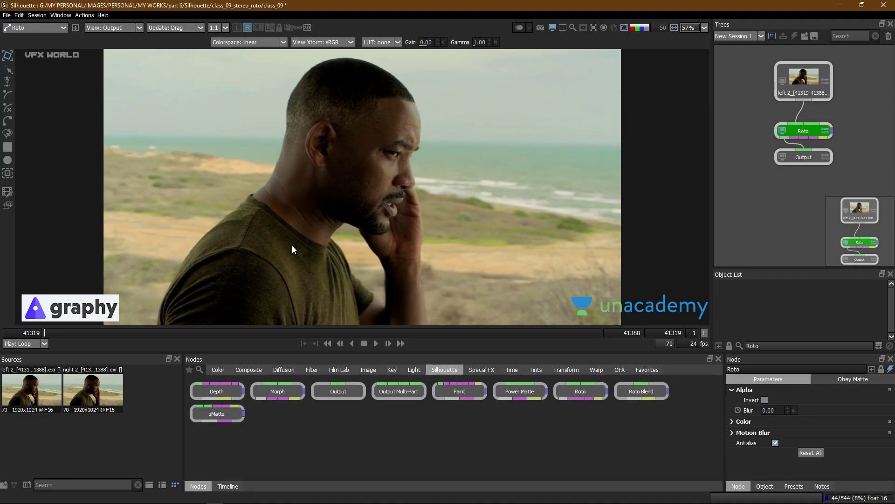
{"action": "key", "text": "backslash"}
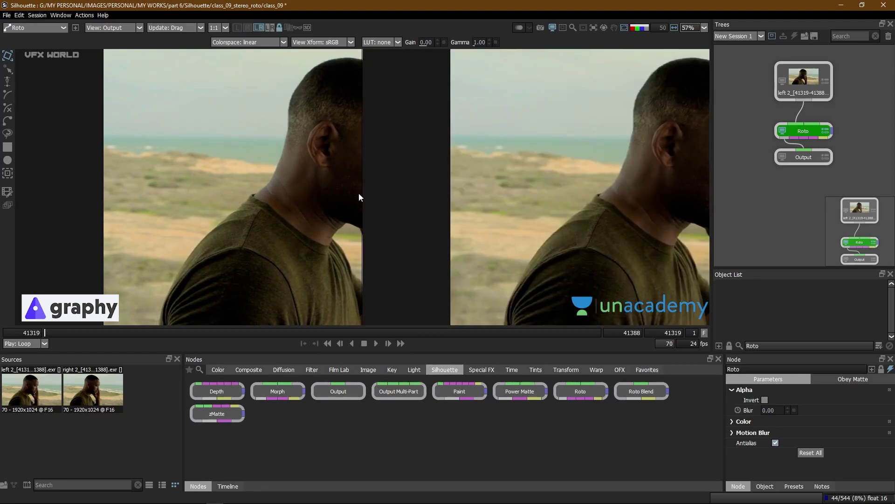
{"action": "key", "text": "backslash"}
{"action": "left_click_drag", "start_coordinate": [310, 119], "coordinate": [210, 130]}
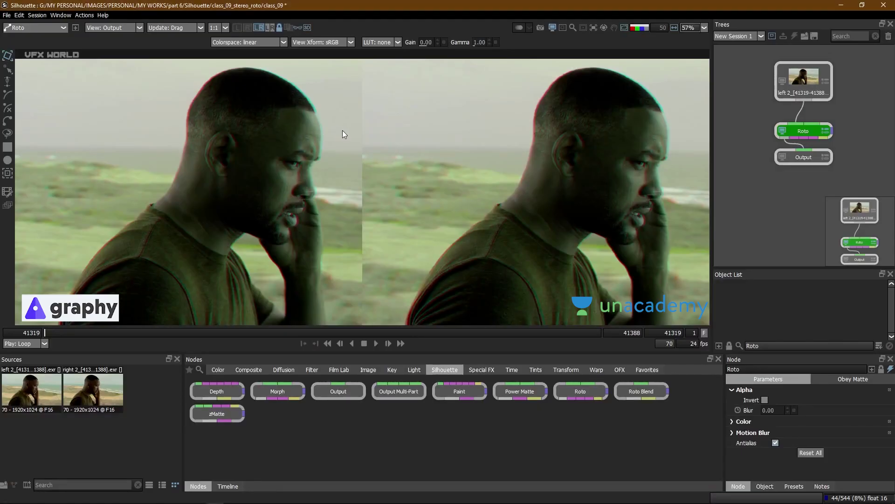
{"action": "scroll", "coordinate": [341, 132], "scroll_direction": "down", "scroll_amount": 2}
Show only the left eye in the viewer and turn off the anaglyph 3D preview.
{"action": "left_click", "coordinate": [239, 28]}
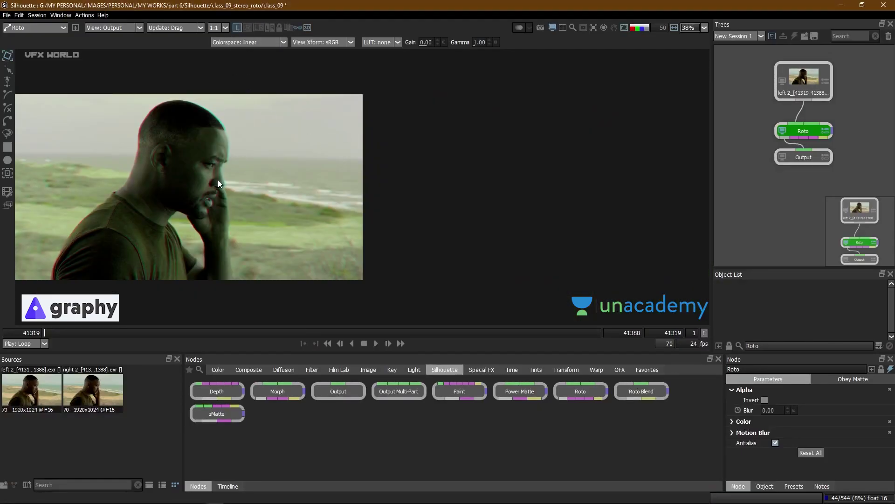
{"action": "left_click_drag", "start_coordinate": [220, 178], "coordinate": [386, 166]}
{"action": "scroll", "coordinate": [368, 157], "scroll_direction": "up", "scroll_amount": 3}
{"action": "left_click", "coordinate": [297, 27]}
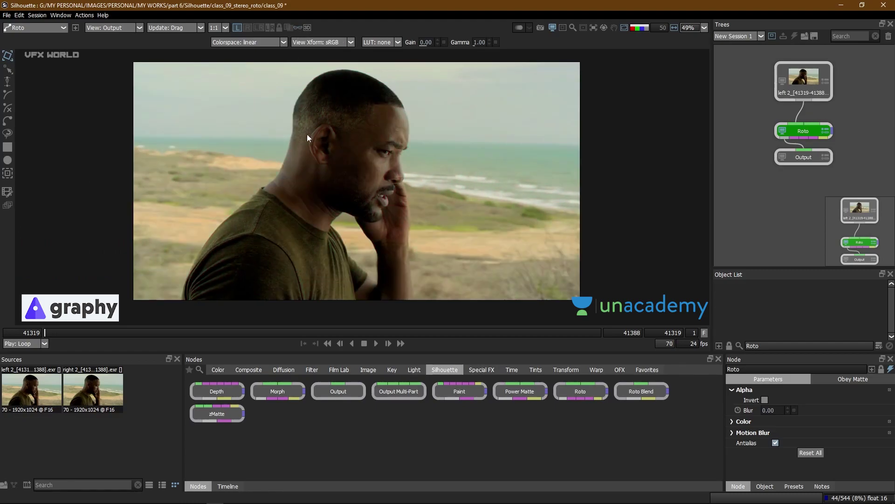
{"action": "scroll", "coordinate": [309, 128], "scroll_direction": "up", "scroll_amount": 1}
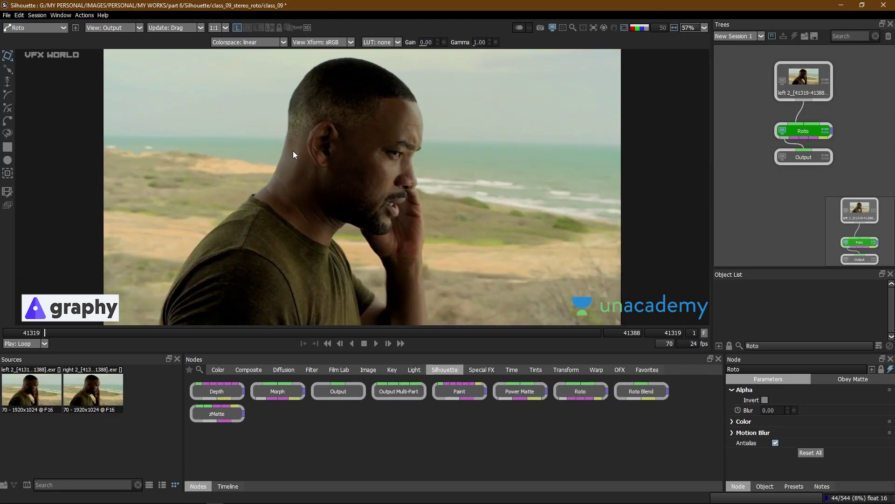
Enlarge the viewer and the Object List, and add a new layer to the Roto node.
{"action": "left_click_drag", "start_coordinate": [595, 352], "coordinate": [593, 399]}
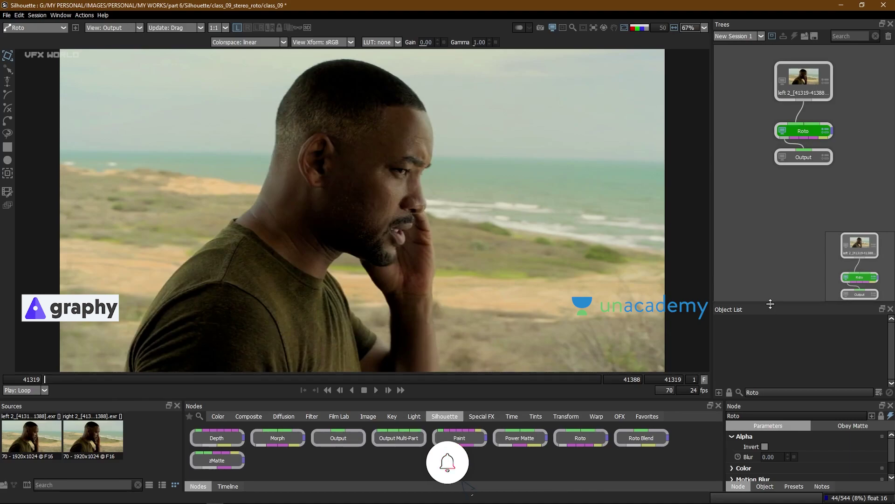
{"action": "left_click_drag", "start_coordinate": [840, 304], "coordinate": [839, 222]}
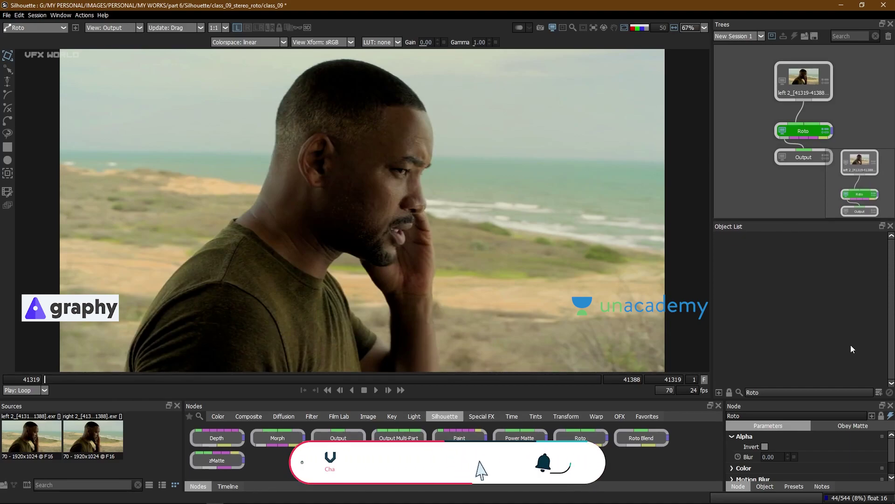
{"action": "left_click", "coordinate": [879, 392]}
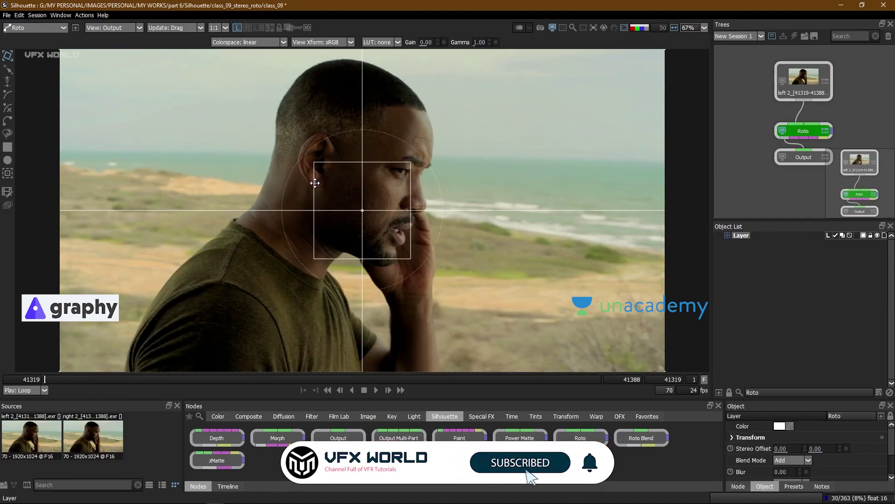
Rename the new layer in the Object List to neck.
{"action": "scroll", "coordinate": [314, 179], "scroll_direction": "up", "scroll_amount": 1}
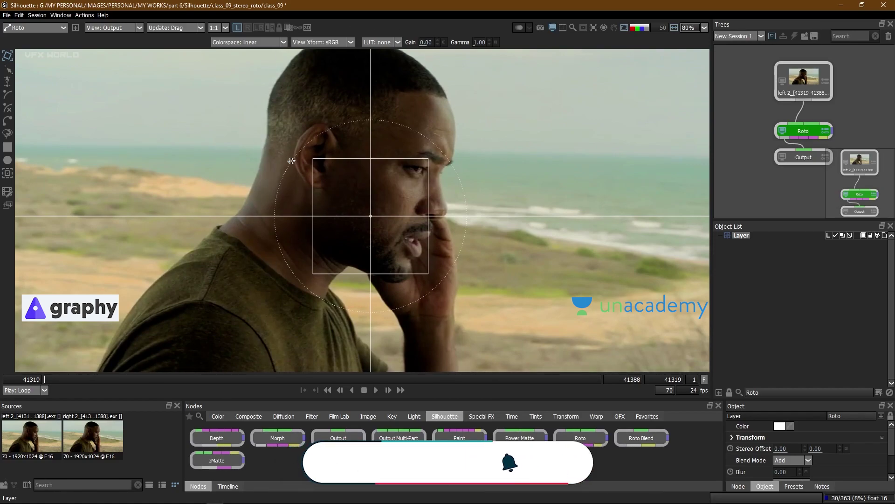
{"action": "scroll", "coordinate": [292, 159], "scroll_direction": "up", "scroll_amount": 1}
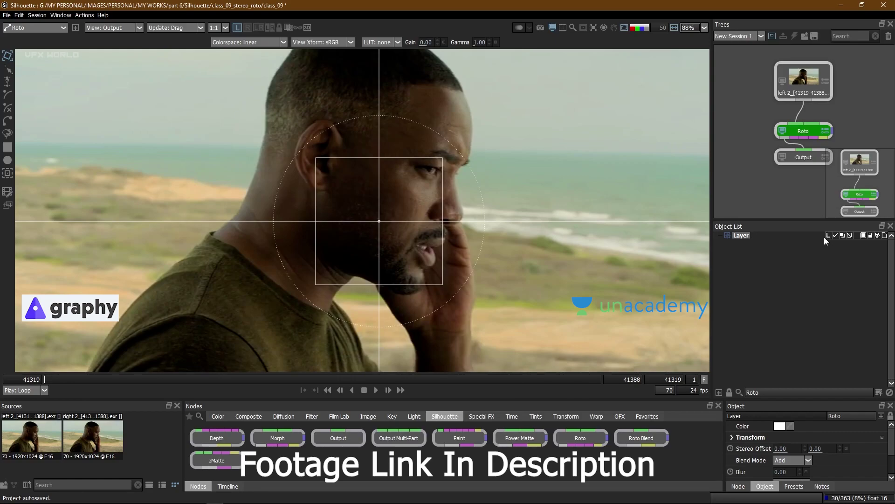
{"action": "left_click", "coordinate": [776, 262]}
{"action": "left_click", "coordinate": [740, 235]}
{"action": "right_click", "coordinate": [740, 235]}
{"action": "left_click", "coordinate": [762, 260]}
{"action": "type", "text": "neck"}
{"action": "key", "text": "Return"}
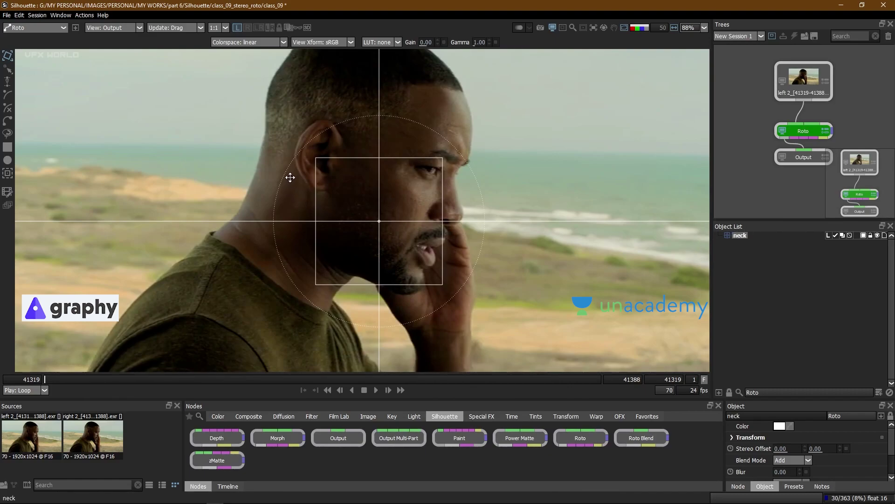
Draw a closed B-Spline in the neck layer around the back of the man's head and neck, and activate its transform box.
{"action": "key", "text": "b"}
{"action": "left_click_drag", "start_coordinate": [290, 75], "coordinate": [289, 94]}
{"action": "left_click", "coordinate": [273, 112]}
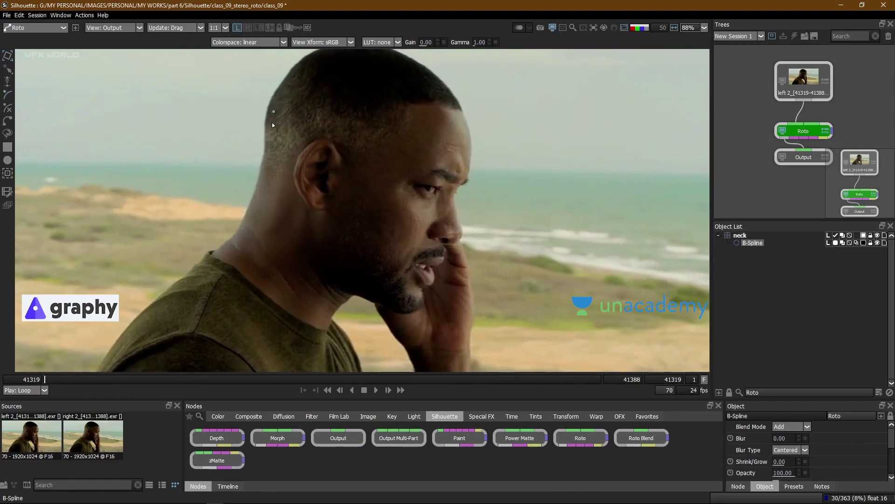
{"action": "left_click", "coordinate": [234, 247]}
{"action": "left_click", "coordinate": [248, 269]}
{"action": "left_click", "coordinate": [297, 271]}
{"action": "left_click", "coordinate": [327, 214]}
{"action": "left_click", "coordinate": [336, 162]}
{"action": "left_click", "coordinate": [333, 114]}
{"action": "left_click", "coordinate": [316, 73]}
{"action": "left_click", "coordinate": [289, 86]}
{"action": "key", "text": "t"}
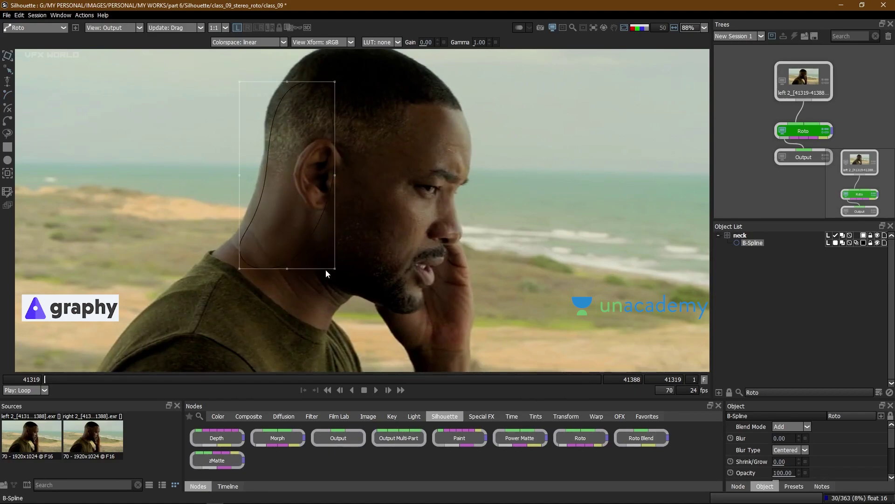
Resize and reshape the B-Spline to cover the back of the man's head and neck, and bring up the Mocha Tracker.
{"action": "left_click_drag", "start_coordinate": [334, 266], "coordinate": [348, 279]}
{"action": "left_click_drag", "start_coordinate": [336, 211], "coordinate": [341, 209]}
{"action": "left_click", "coordinate": [340, 208]}
{"action": "key", "text": "t"}
{"action": "left_click_drag", "start_coordinate": [362, 196], "coordinate": [349, 229]}
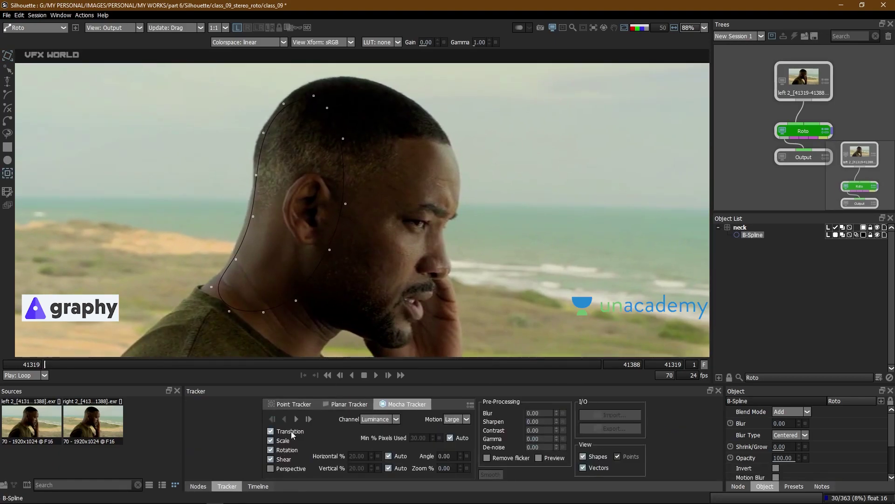
Track the shape forward with translation, scale, rotation and shear, turning off Auto for Min % Pixels Used, and return to frame 41319.
{"action": "left_click", "coordinate": [450, 437]}
{"action": "left_click", "coordinate": [302, 419]}
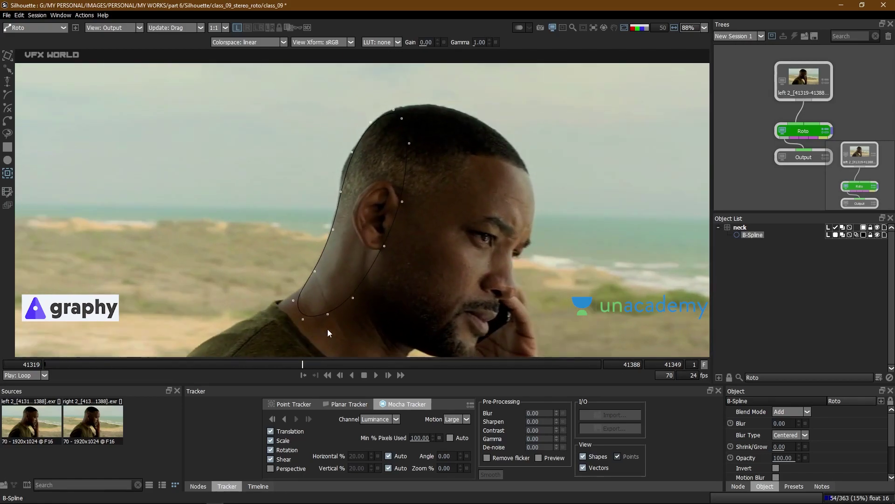
{"action": "left_click_drag", "start_coordinate": [581, 348], "coordinate": [47, 380]}
{"action": "left_click_drag", "start_coordinate": [296, 237], "coordinate": [302, 224]}
{"action": "key", "text": "t"}
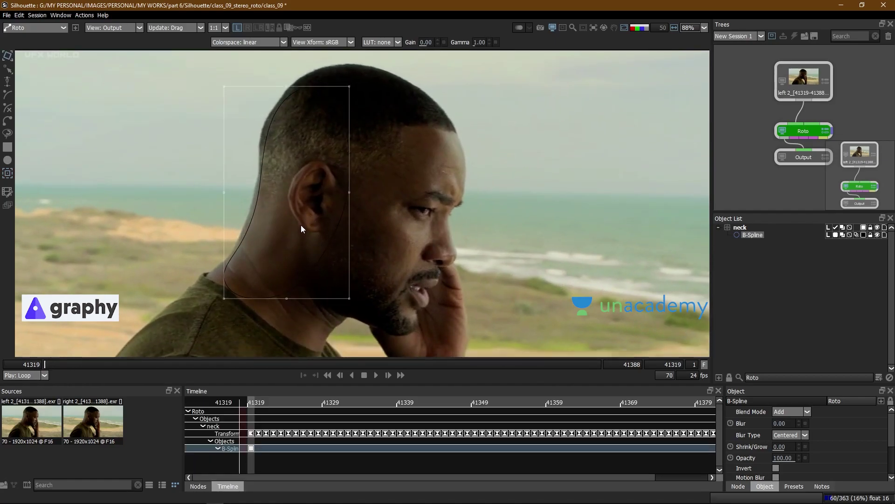
Delete the tracked B-Spline and draw a new closed B-Spline around the base of the neck above the shirt collar.
{"action": "key", "text": "Delete"}
{"action": "scroll", "coordinate": [265, 205], "scroll_direction": "up", "scroll_amount": 2}
{"action": "scroll", "coordinate": [266, 208], "scroll_direction": "up", "scroll_amount": 3}
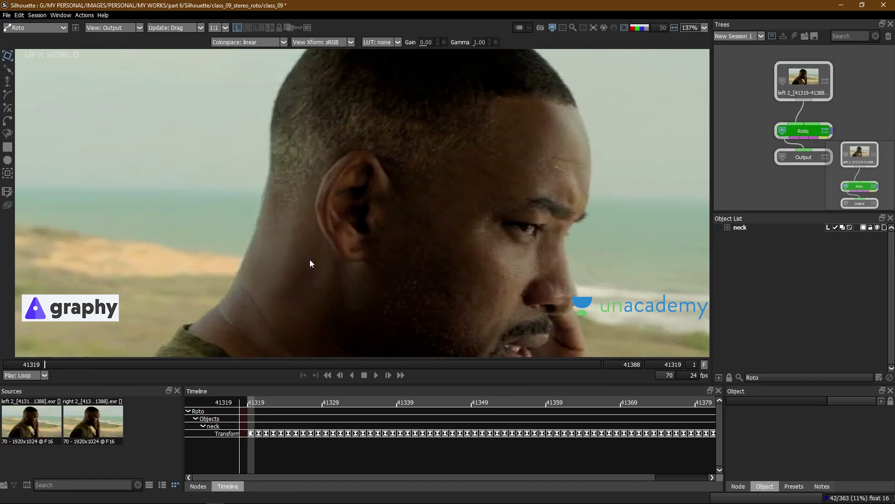
{"action": "left_click", "coordinate": [177, 331]}
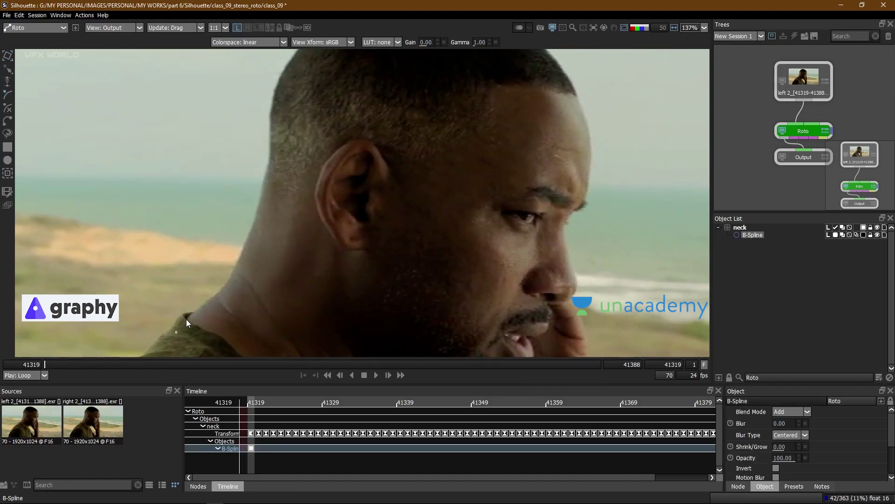
{"action": "left_click", "coordinate": [227, 284]}
{"action": "left_click_drag", "start_coordinate": [300, 341], "coordinate": [309, 286]}
{"action": "left_click", "coordinate": [185, 277]}
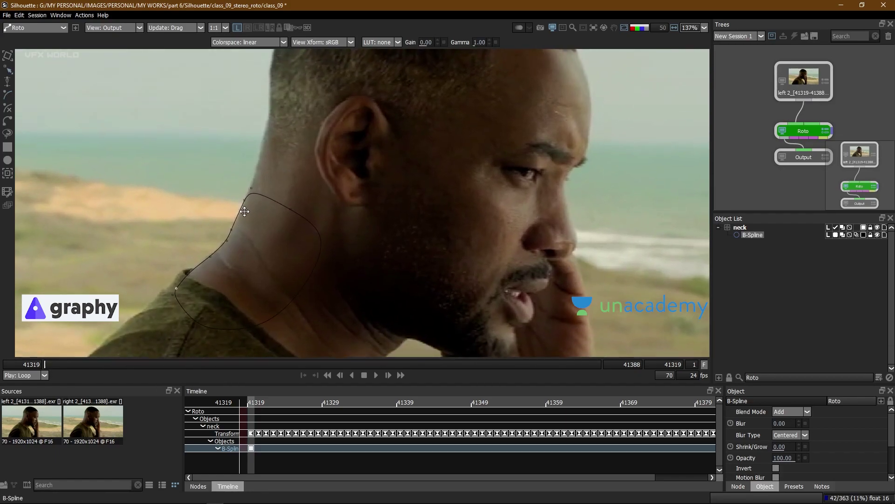
Draw a second closed B-Spline along the nape up to the ear, overlapping the lower neck shape, and fit its edge.
{"action": "left_click", "coordinate": [224, 264]}
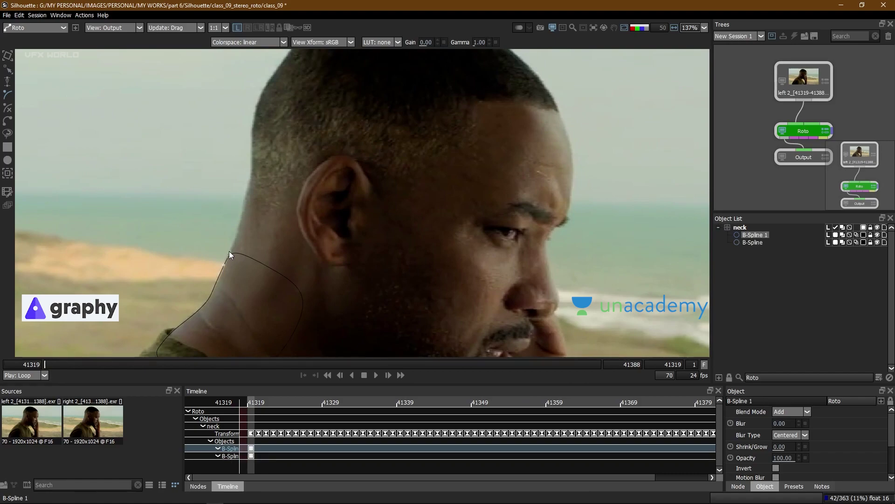
{"action": "left_click", "coordinate": [253, 164]}
{"action": "left_click", "coordinate": [260, 160]}
{"action": "left_click", "coordinate": [339, 177]}
{"action": "left_click", "coordinate": [222, 276]}
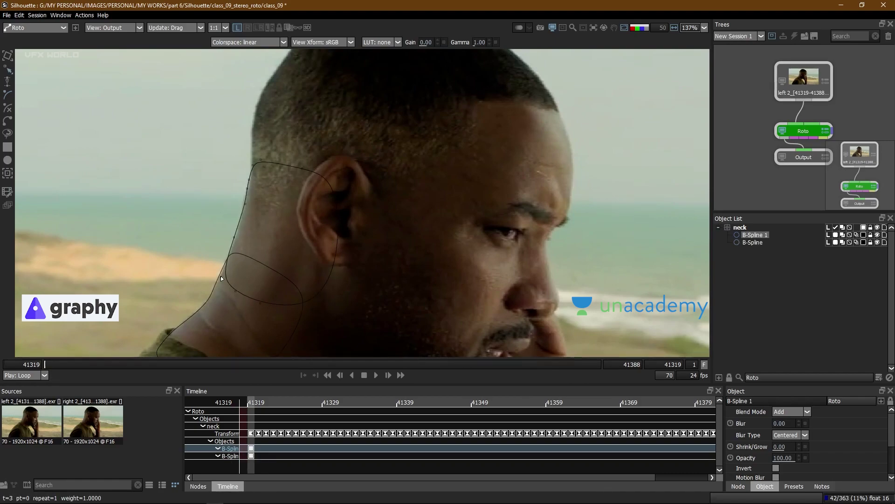
{"action": "left_click_drag", "start_coordinate": [221, 277], "coordinate": [219, 275]}
{"action": "left_click_drag", "start_coordinate": [249, 155], "coordinate": [250, 192]}
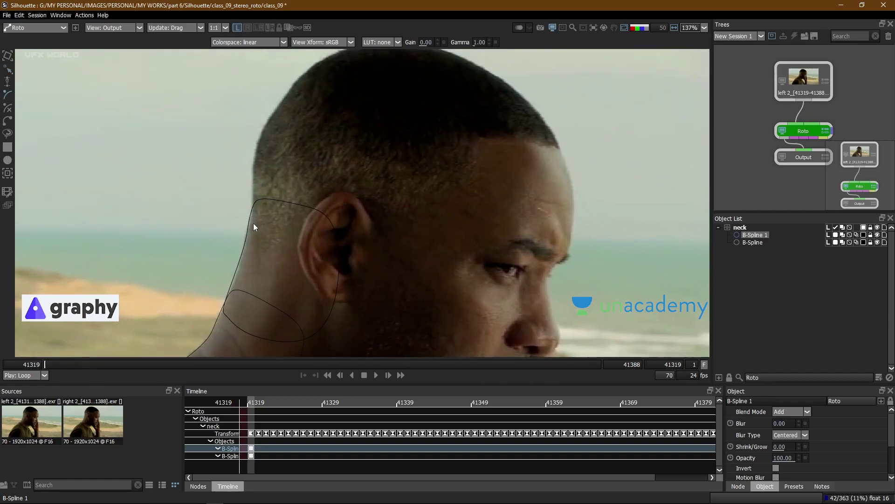
Draw a third closed B-Spline around the back of the head above the ear, overlapping the nape shape.
{"action": "left_click", "coordinate": [253, 223]}
{"action": "left_click", "coordinate": [250, 183]}
{"action": "left_click", "coordinate": [252, 164]}
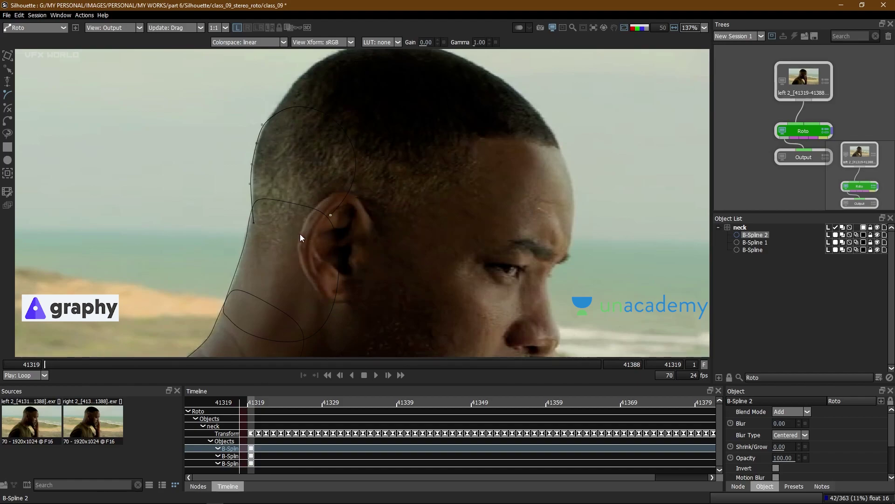
{"action": "left_click", "coordinate": [253, 223]}
{"action": "left_click_drag", "start_coordinate": [330, 215], "coordinate": [341, 226]}
{"action": "left_click_drag", "start_coordinate": [228, 191], "coordinate": [261, 157]}
{"action": "left_click_drag", "start_coordinate": [252, 164], "coordinate": [254, 164]}
Refine the points of the back-of-head shape so its curve follows the hairline edge closely.
{"action": "scroll", "coordinate": [260, 172], "scroll_direction": "up", "scroll_amount": 5}
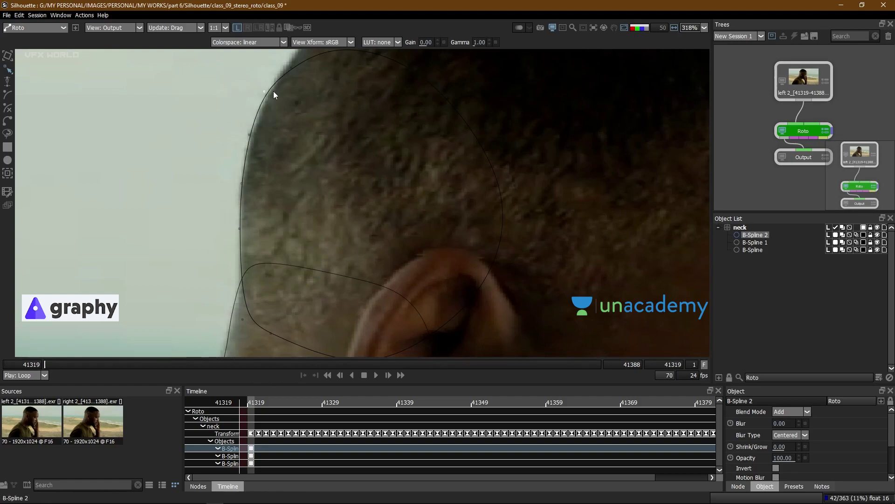
{"action": "left_click_drag", "start_coordinate": [272, 159], "coordinate": [271, 142]}
{"action": "left_click_drag", "start_coordinate": [261, 74], "coordinate": [268, 72]}
{"action": "scroll", "coordinate": [289, 129], "scroll_direction": "down", "scroll_amount": 1}
{"action": "left_click_drag", "start_coordinate": [259, 229], "coordinate": [275, 121]}
Refine the nape and lower neck shapes at their overlaps so their outer edges follow the skin.
{"action": "left_click", "coordinate": [271, 167]}
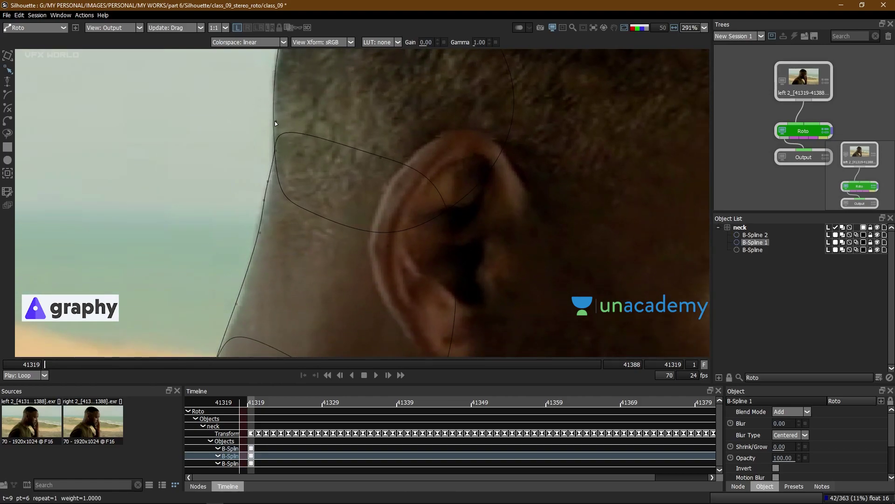
{"action": "left_click", "coordinate": [284, 192]}
{"action": "left_click", "coordinate": [264, 197]}
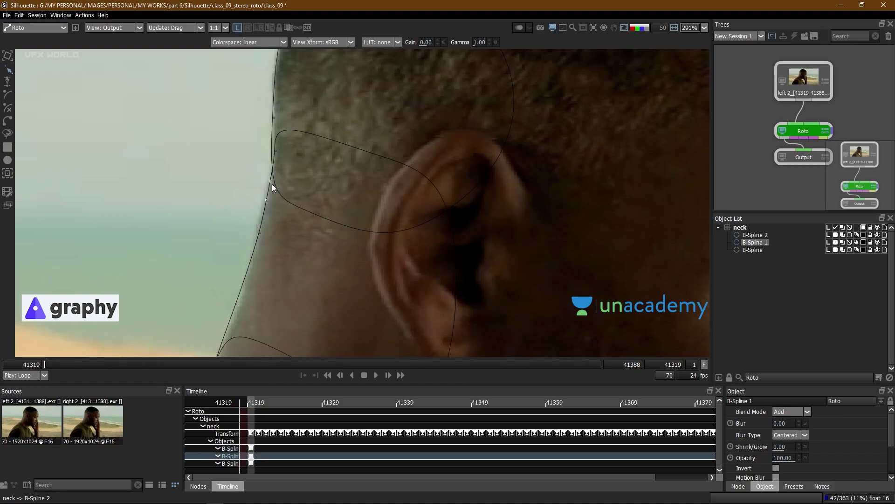
{"action": "left_click_drag", "start_coordinate": [270, 181], "coordinate": [270, 177]}
{"action": "left_click_drag", "start_coordinate": [262, 247], "coordinate": [285, 153]}
{"action": "left_click_drag", "start_coordinate": [264, 221], "coordinate": [303, 131]}
{"action": "left_click", "coordinate": [268, 193]}
{"action": "left_click_drag", "start_coordinate": [244, 243], "coordinate": [239, 208]}
{"action": "left_click_drag", "start_coordinate": [206, 241], "coordinate": [204, 242]}
{"action": "scroll", "coordinate": [238, 247], "scroll_direction": "down", "scroll_amount": 5}
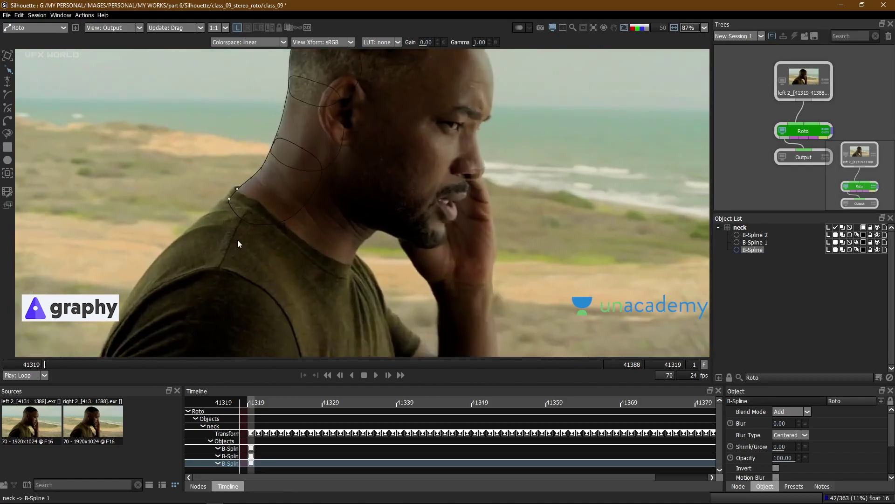
Select all three shapes in the neck layer and toggle the matte display to check their coverage.
{"action": "key", "text": "t"}
{"action": "left_click_drag", "start_coordinate": [425, 103], "coordinate": [261, 261]}
{"action": "scroll", "coordinate": [286, 189], "scroll_direction": "up", "scroll_amount": 1}
{"action": "key", "text": "o"}
{"action": "key", "text": "a"}
{"action": "key", "text": "a"}
{"action": "key", "text": "a"}
{"action": "key", "text": "a"}
{"action": "key", "text": "a"}
{"action": "key", "text": "a"}
{"action": "key", "text": "a"}
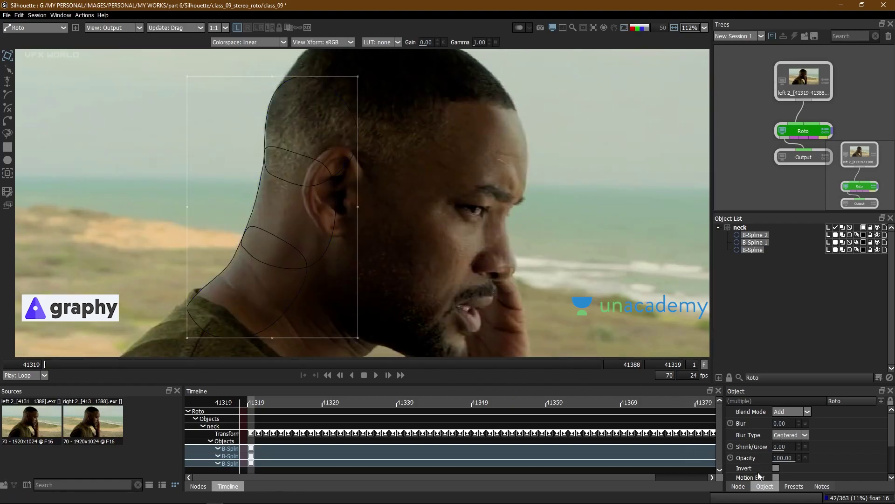
Enable motion blur on the Roto node and the three selected shapes, and check the resulting matte.
{"action": "left_click", "coordinate": [738, 486]}
{"action": "left_click", "coordinate": [732, 465]}
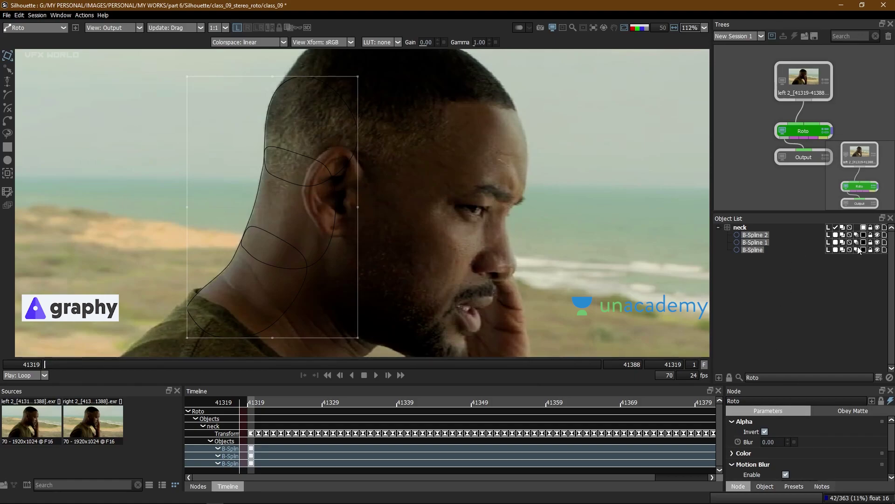
{"action": "key", "text": "a"}
{"action": "key", "text": "a"}
{"action": "scroll", "coordinate": [313, 220], "scroll_direction": "up", "scroll_amount": 1}
{"action": "key", "text": "a"}
Stabilize the viewer on the tracked neck layer, select the points of all three shapes, and go to frame 41331.
{"action": "mouse_move", "coordinate": [304, 223]}
{"action": "left_mouse_down"}
{"action": "mouse_move", "coordinate": [324, 223]}
{"action": "mouse_move", "coordinate": [314, 226]}
{"action": "left_mouse_up"}
{"action": "key", "text": "Left"}
{"action": "key", "text": "Left"}
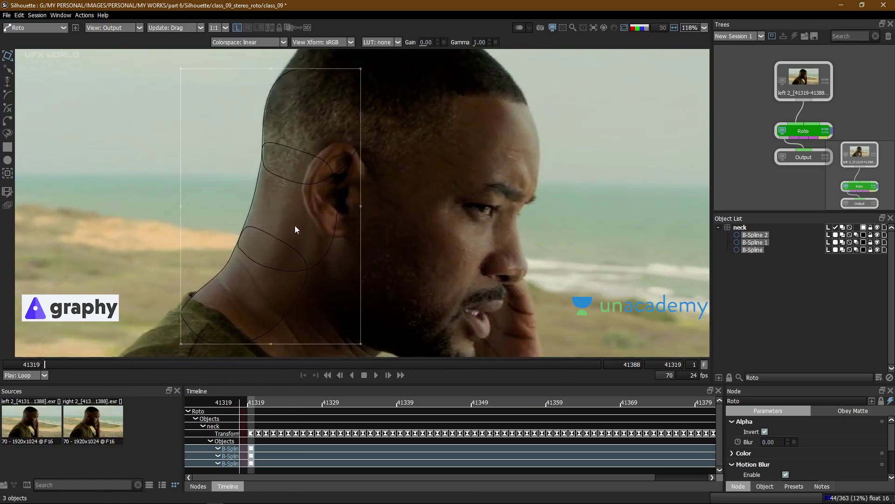
{"action": "left_click", "coordinate": [593, 30]}
{"action": "left_click_drag", "start_coordinate": [243, 282], "coordinate": [308, 248]}
{"action": "key", "text": "Right"}
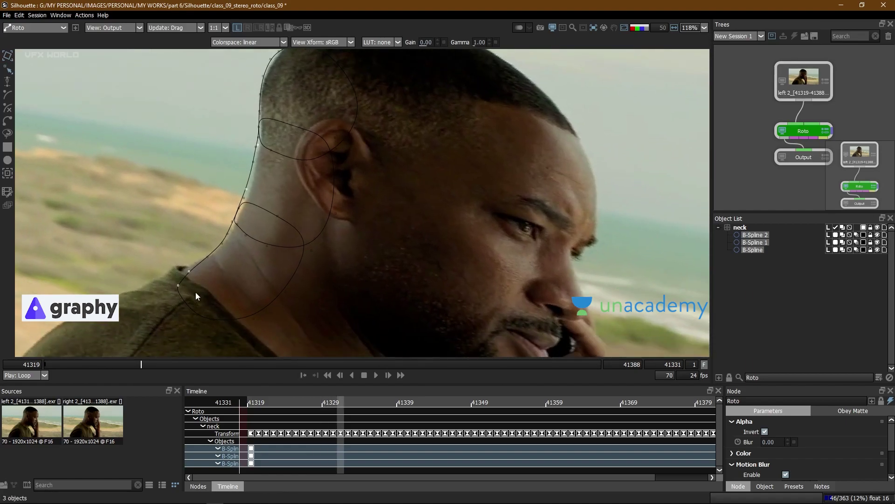
Keyframe the three shapes at frame 41331 and adjust the lower neck shape's points to the skin edge.
{"action": "scroll", "coordinate": [181, 275], "scroll_direction": "up", "scroll_amount": 4}
{"action": "left_click_drag", "start_coordinate": [165, 302], "coordinate": [188, 265]}
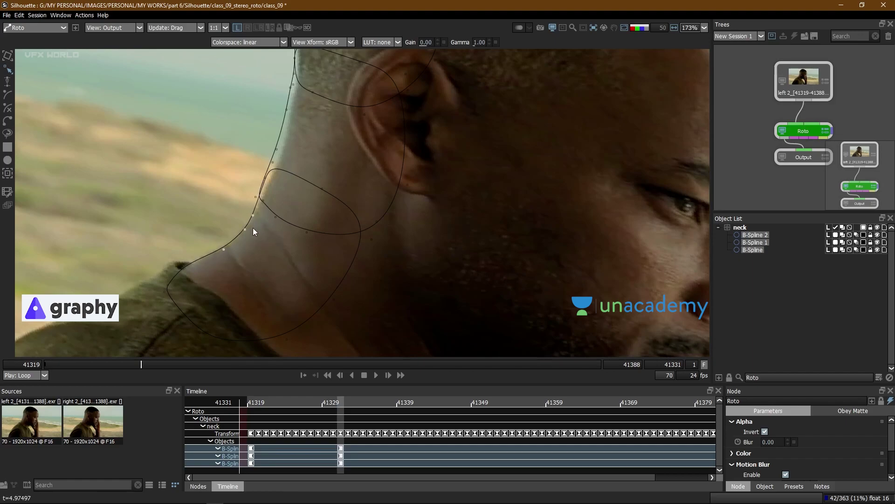
{"action": "scroll", "coordinate": [238, 219], "scroll_direction": "up", "scroll_amount": 4}
{"action": "left_click_drag", "start_coordinate": [232, 212], "coordinate": [304, 121]}
{"action": "left_click_drag", "start_coordinate": [254, 174], "coordinate": [282, 225]}
{"action": "left_click", "coordinate": [273, 200]}
Move the nape shape's edge points onto the neck outline at frame 41331.
{"action": "left_click_drag", "start_coordinate": [234, 240], "coordinate": [320, 131]}
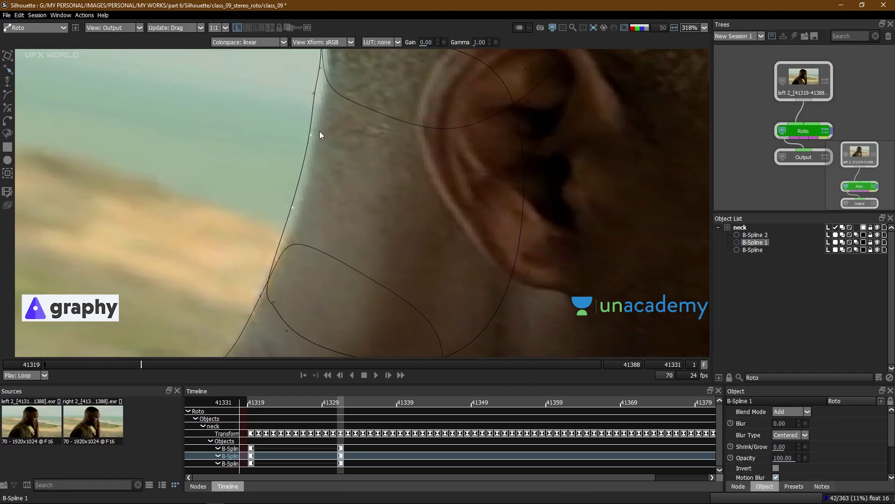
{"action": "left_click_drag", "start_coordinate": [254, 327], "coordinate": [264, 305]}
{"action": "left_click_drag", "start_coordinate": [274, 249], "coordinate": [313, 194]}
{"action": "left_click_drag", "start_coordinate": [303, 244], "coordinate": [305, 246]}
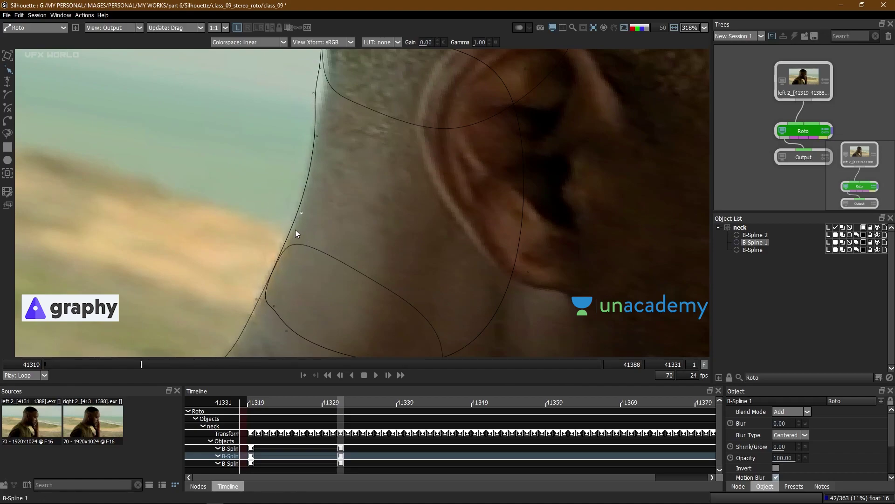
{"action": "left_click_drag", "start_coordinate": [302, 107], "coordinate": [301, 202]}
{"action": "left_click_drag", "start_coordinate": [307, 270], "coordinate": [299, 240]}
Adjust the overlapping points of the back-of-head and nape shapes beside the ear at frame 41331.
{"action": "left_click", "coordinate": [314, 185]}
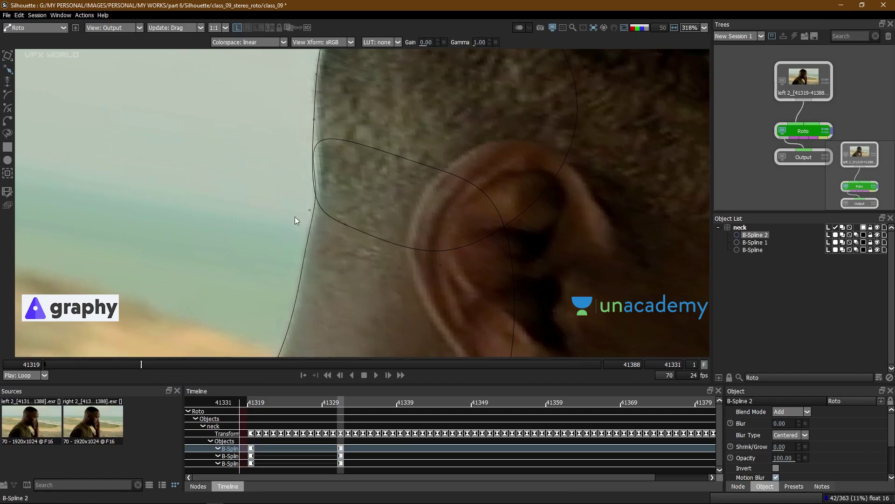
{"action": "left_click", "coordinate": [314, 200]}
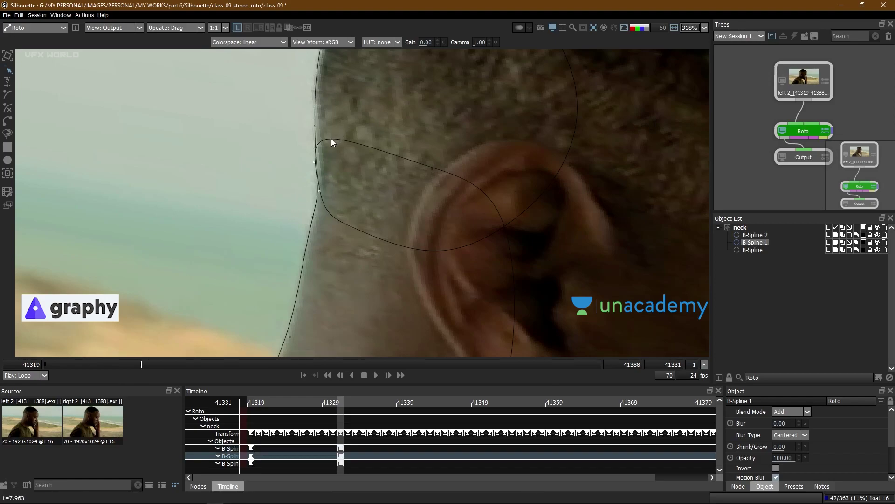
{"action": "left_click_drag", "start_coordinate": [319, 191], "coordinate": [315, 189]}
{"action": "left_click_drag", "start_coordinate": [338, 146], "coordinate": [306, 217]}
{"action": "left_click_drag", "start_coordinate": [319, 139], "coordinate": [319, 116]}
{"action": "left_click", "coordinate": [295, 218]}
{"action": "left_click_drag", "start_coordinate": [315, 192], "coordinate": [324, 212]}
{"action": "scroll", "coordinate": [278, 238], "scroll_direction": "down", "scroll_amount": 5}
{"action": "left_click", "coordinate": [313, 200]}
{"action": "scroll", "coordinate": [305, 217], "scroll_direction": "down", "scroll_amount": 5}
{"action": "scroll", "coordinate": [314, 169], "scroll_direction": "up", "scroll_amount": 5}
{"action": "double_click", "coordinate": [318, 164]}
Go to frame 41325 and keyframe the neck and head shapes there, correcting their points along the outline.
{"action": "scroll", "coordinate": [298, 208], "scroll_direction": "down", "scroll_amount": 1}
{"action": "key", "text": "z"}
{"action": "key", "text": "z"}
{"action": "key", "text": "z"}
{"action": "key", "text": "z"}
{"action": "key", "text": "z"}
{"action": "key", "text": "z"}
{"action": "key", "text": "z"}
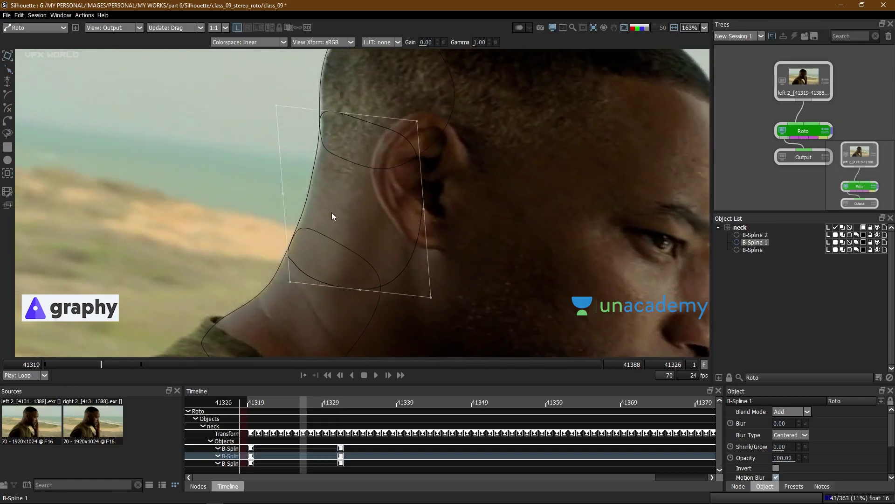
{"action": "key", "text": "x"}
{"action": "key", "text": "x"}
{"action": "key", "text": "Left"}
{"action": "scroll", "coordinate": [343, 121], "scroll_direction": "up", "scroll_amount": 2}
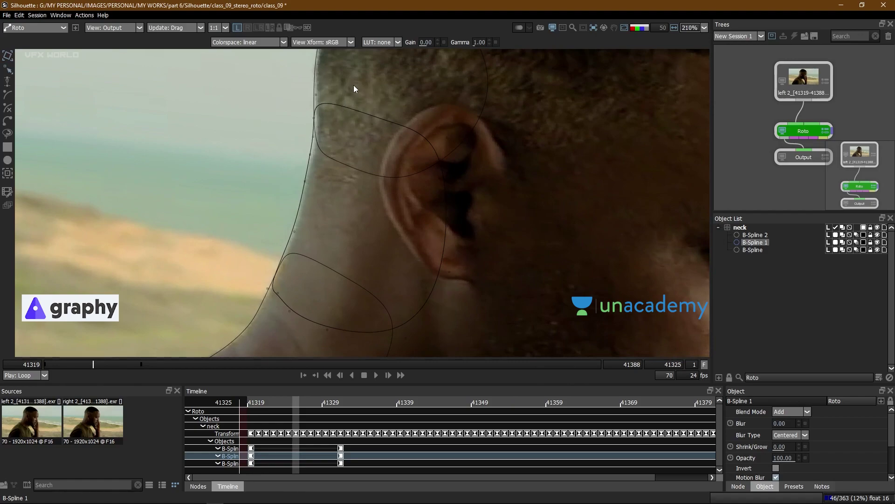
{"action": "left_click", "coordinate": [319, 148]}
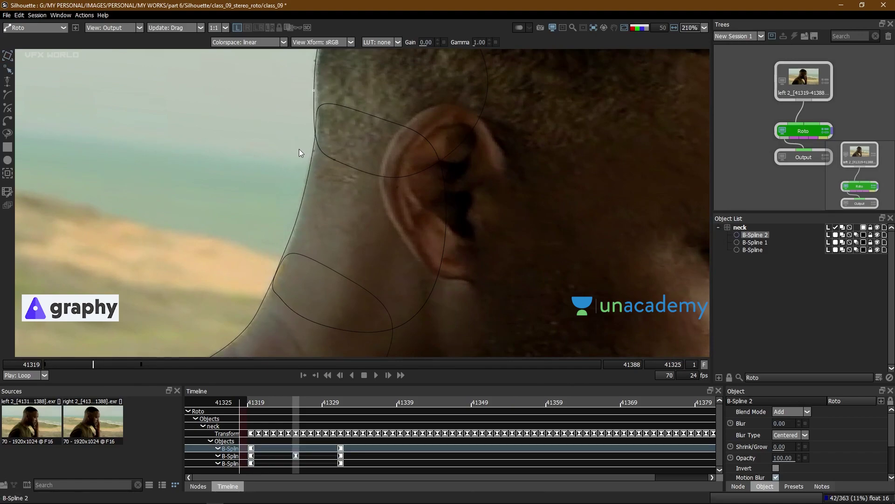
{"action": "left_click_drag", "start_coordinate": [300, 252], "coordinate": [303, 181]}
{"action": "left_click", "coordinate": [291, 175]}
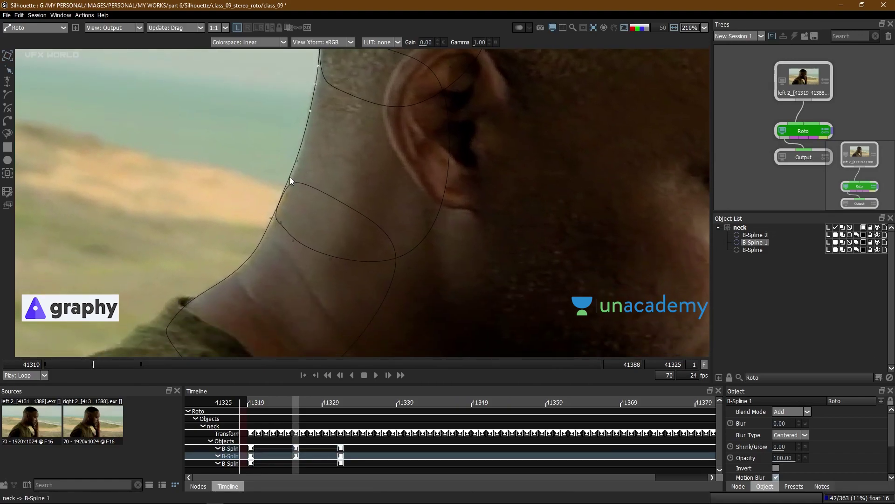
{"action": "left_click", "coordinate": [303, 187]}
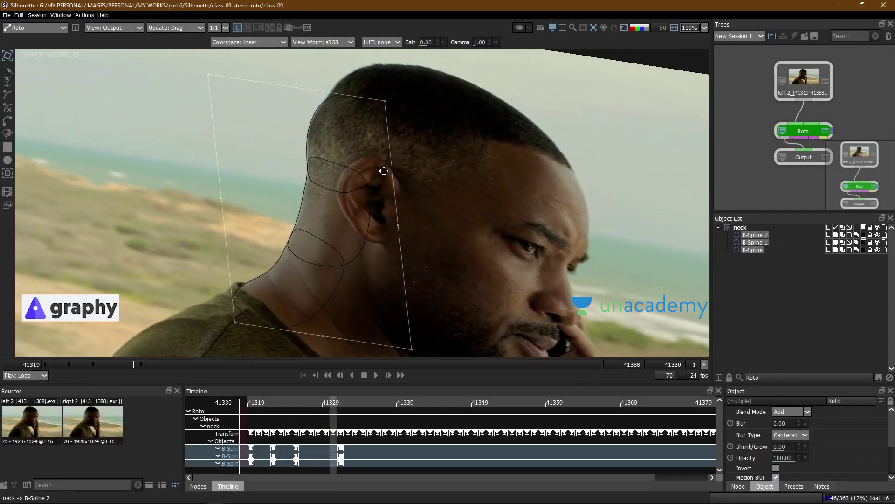
Step back through the frames to 41319, examining how well the three shapes follow the head and neck.
{"action": "mouse_move", "coordinate": [384, 170]}
{"action": "left_mouse_down"}
{"action": "mouse_move", "coordinate": [304, 192]}
{"action": "mouse_move", "coordinate": [373, 179]}
{"action": "left_mouse_up"}
{"action": "key", "text": "Left"}
{"action": "key", "text": "Left"}
{"action": "key", "text": "Left"}
{"action": "key", "text": "Left"}
{"action": "key", "text": "Left"}
{"action": "key", "text": "Left"}
{"action": "key", "text": "Left"}
{"action": "key", "text": "Left"}
{"action": "key", "text": "Left"}
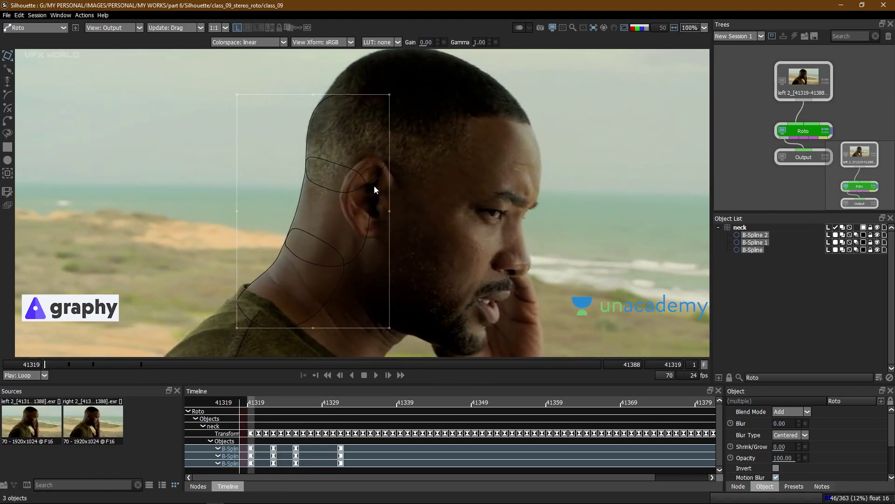
Collapse the neck layer in the Object List, lock it, and deselect it.
{"action": "left_click", "coordinate": [722, 261]}
{"action": "left_click", "coordinate": [718, 227]}
{"action": "left_click", "coordinate": [741, 227]}
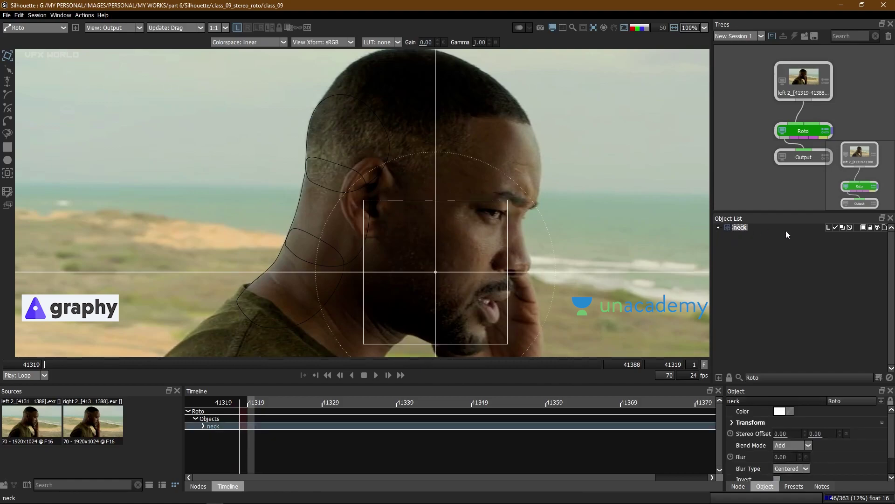
{"action": "left_click", "coordinate": [870, 228]}
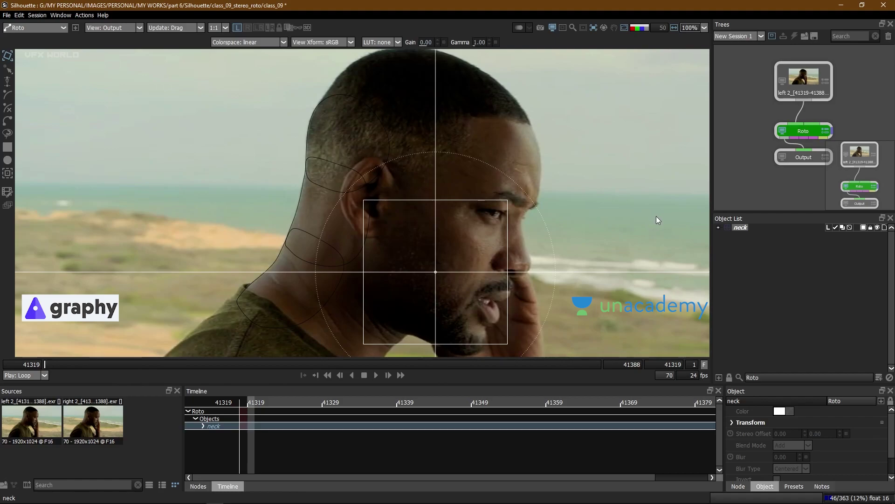
{"action": "left_click", "coordinate": [756, 245]}
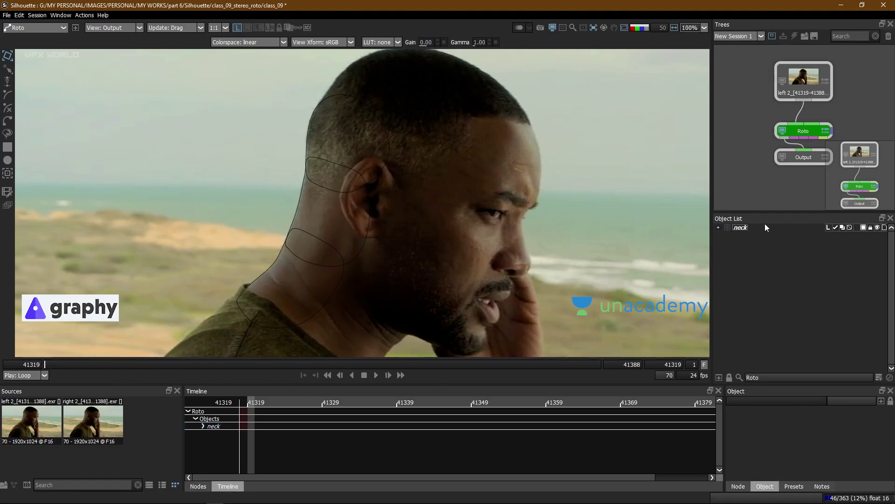
Make a stereo duplicate of the neck layer for the right eye.
{"action": "left_click", "coordinate": [746, 227]}
{"action": "right_click", "coordinate": [743, 228]}
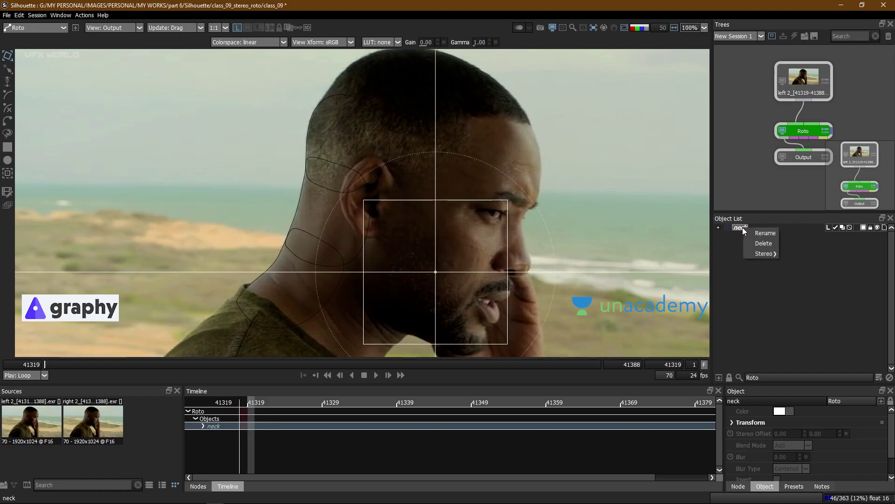
{"action": "mouse_move", "coordinate": [757, 255]}
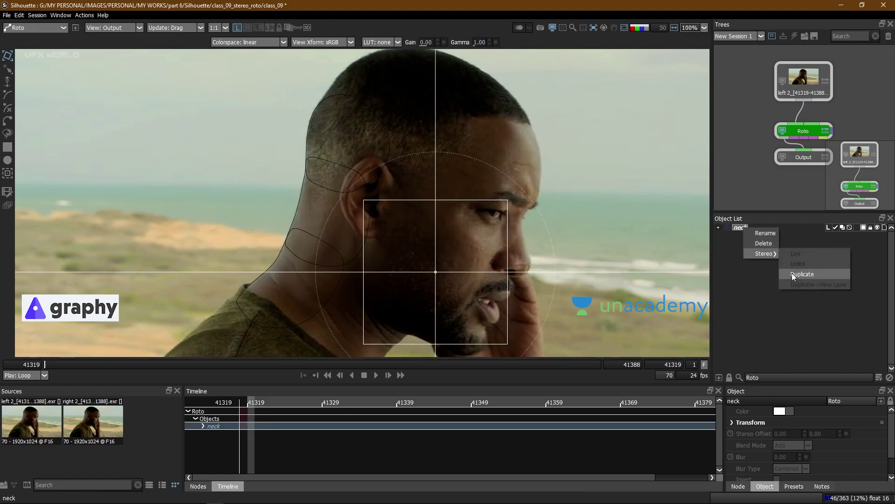
{"action": "left_click", "coordinate": [804, 274]}
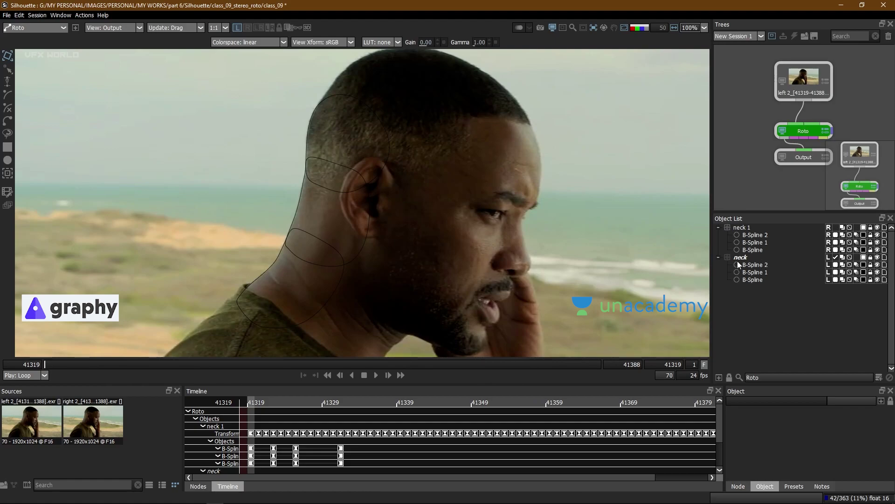
Collapse the original neck layer, make the neck 1 duplicate the active layer, and switch the viewer to the right view.
{"action": "left_click", "coordinate": [718, 256]}
{"action": "scroll", "coordinate": [389, 243], "scroll_direction": "up", "scroll_amount": 1}
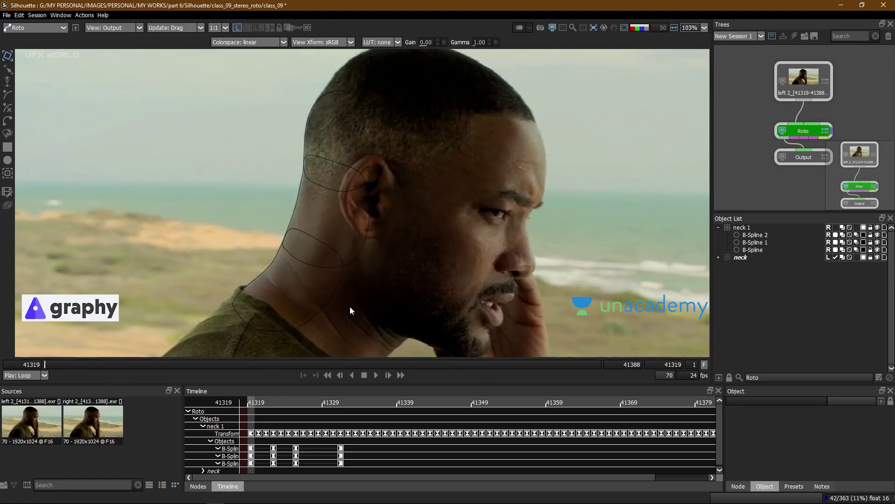
{"action": "left_click", "coordinate": [746, 227]}
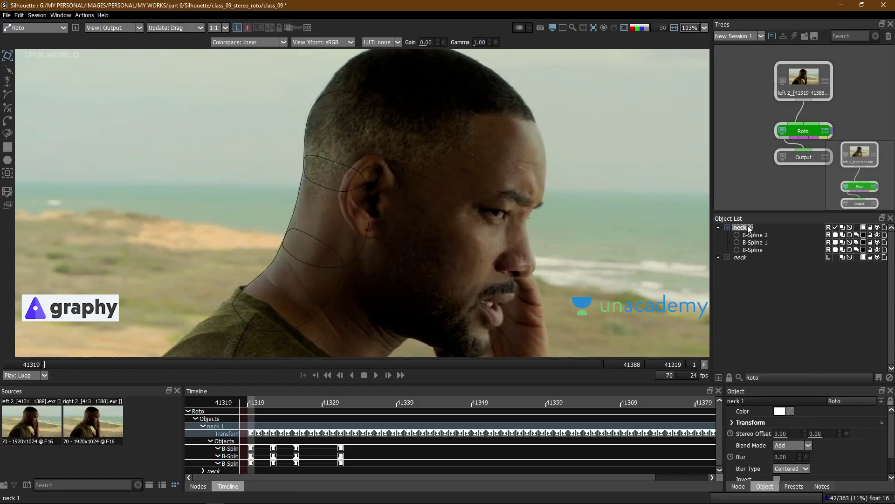
{"action": "left_click_drag", "start_coordinate": [499, 217], "coordinate": [505, 220]}
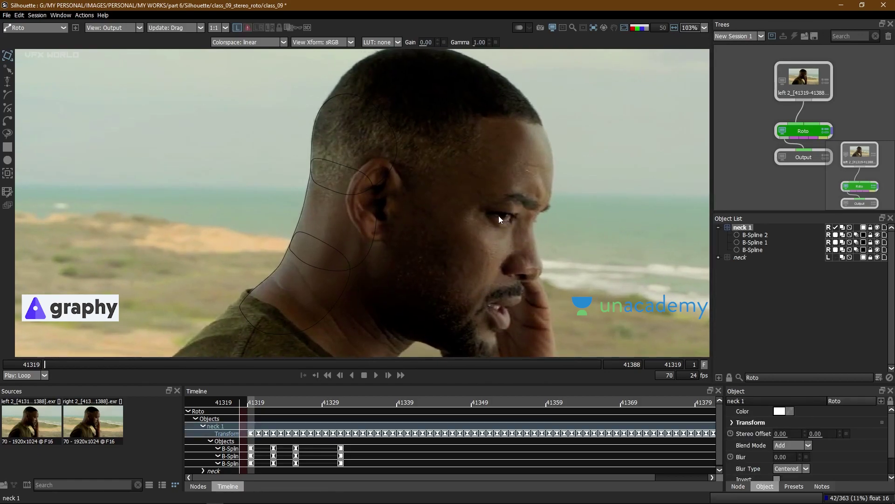
{"action": "left_click", "coordinate": [248, 27]}
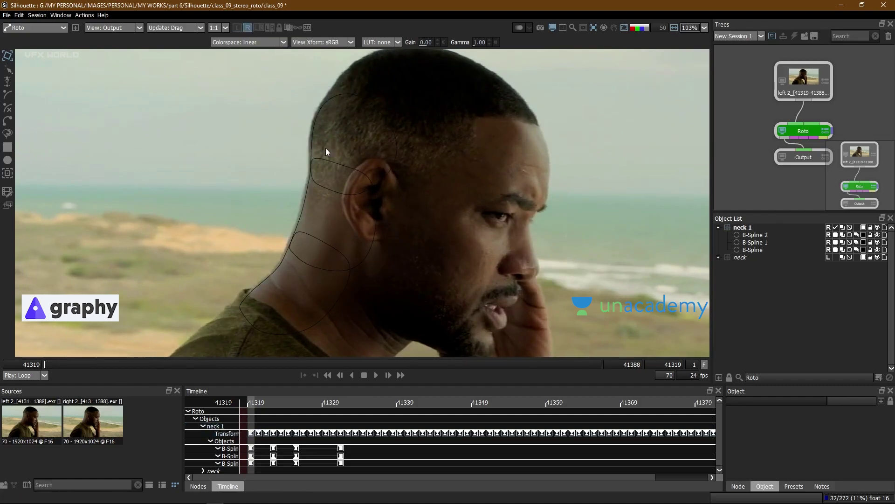
Flip repeatedly between the left and right views to compare how the duplicated shapes sit along the head and neck outline.
{"action": "scroll", "coordinate": [354, 173], "scroll_direction": "up", "scroll_amount": 2}
{"action": "scroll", "coordinate": [356, 159], "scroll_direction": "up", "scroll_amount": 1}
{"action": "left_click_drag", "start_coordinate": [326, 149], "coordinate": [348, 138]}
{"action": "scroll", "coordinate": [356, 136], "scroll_direction": "down", "scroll_amount": 3}
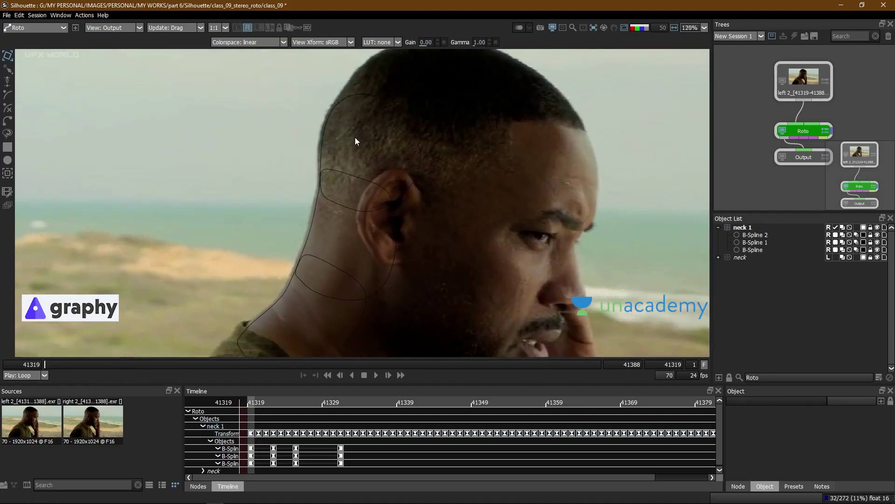
{"action": "left_click_drag", "start_coordinate": [330, 178], "coordinate": [353, 124]}
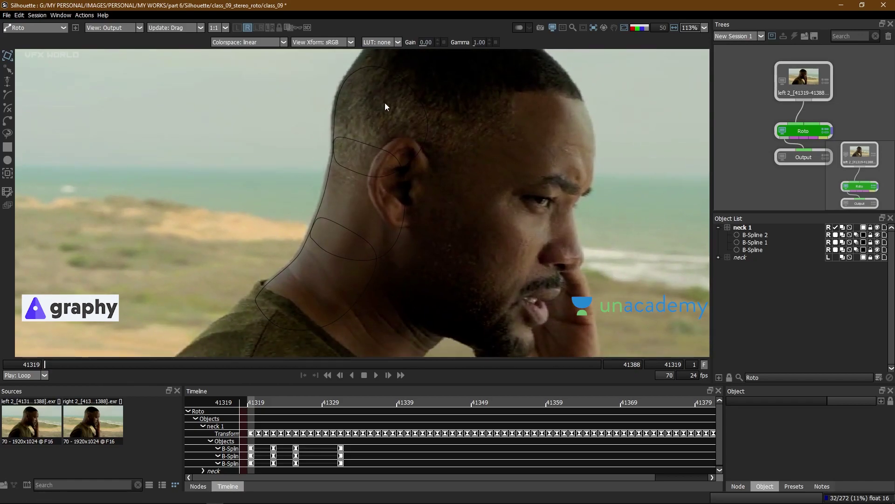
{"action": "scroll", "coordinate": [338, 189], "scroll_direction": "up", "scroll_amount": 1}
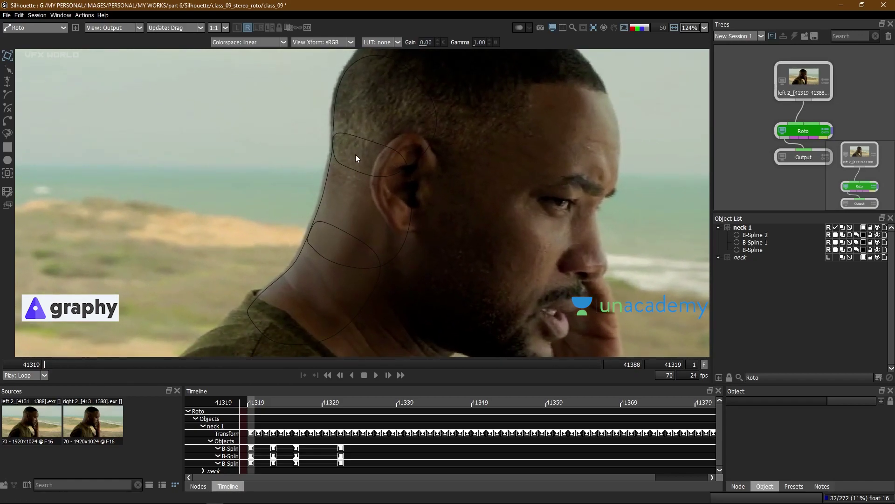
{"action": "key", "text": "grave"}
{"action": "key", "text": "grave"}
{"action": "key", "text": "grave"}
{"action": "key", "text": "grave"}
{"action": "key", "text": "grave"}
{"action": "key", "text": "grave"}
{"action": "key", "text": "grave"}
{"action": "key", "text": "grave"}
{"action": "key", "text": "grave"}
{"action": "key", "text": "grave"}
{"action": "key", "text": "grave"}
{"action": "key", "text": "grave"}
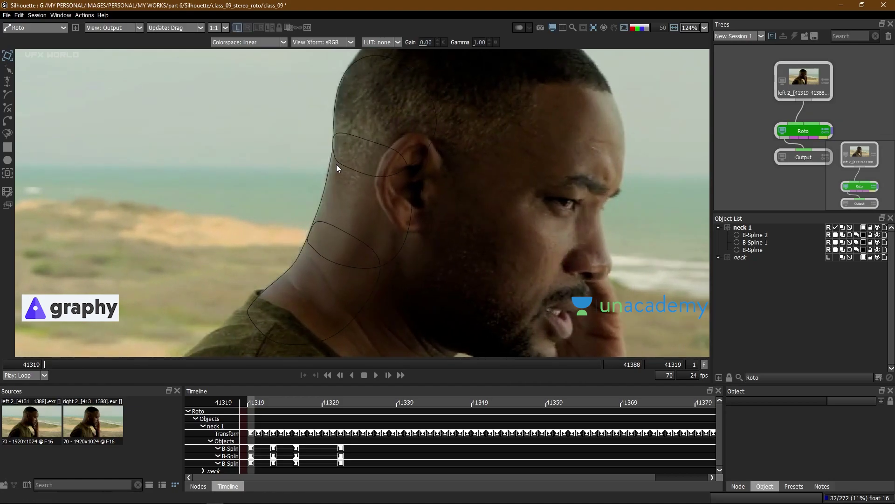
{"action": "key", "text": "grave"}
{"action": "key", "text": "grave"}
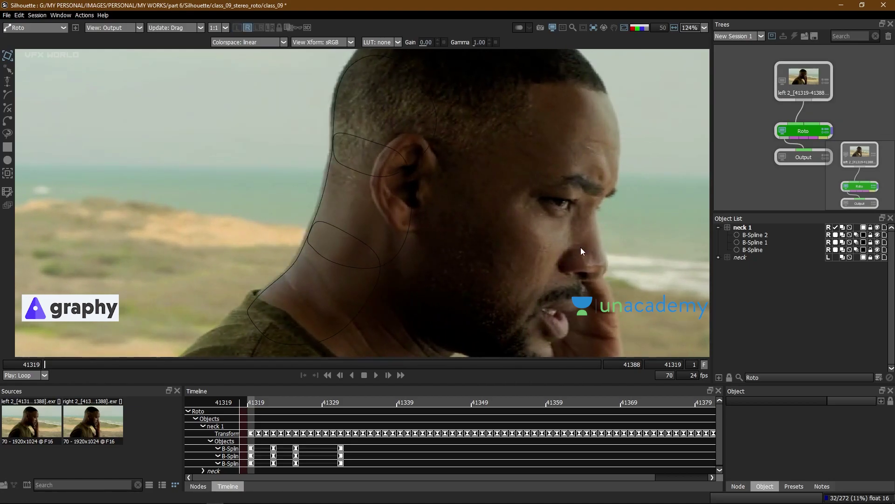
{"action": "left_click", "coordinate": [745, 235]}
{"action": "left_click", "coordinate": [748, 242], "text": "shift"}
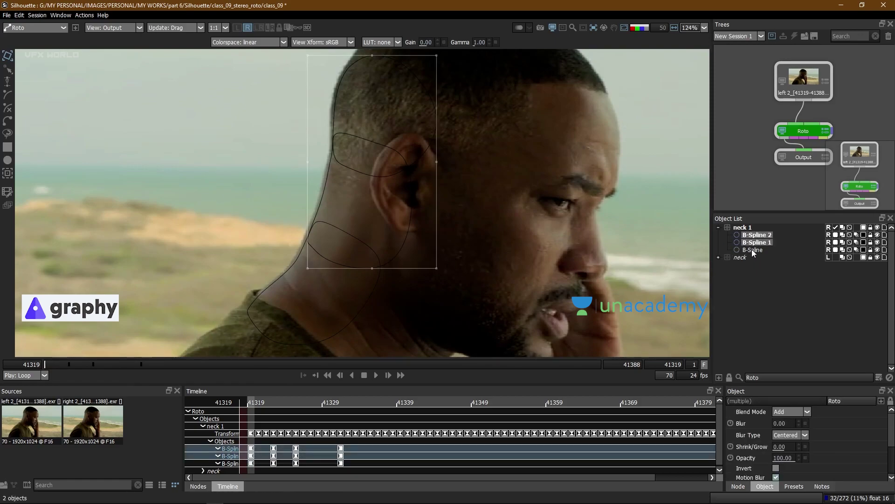
{"action": "left_click", "coordinate": [752, 250], "text": "shift"}
{"action": "scroll", "coordinate": [359, 238], "scroll_direction": "up", "scroll_amount": 2}
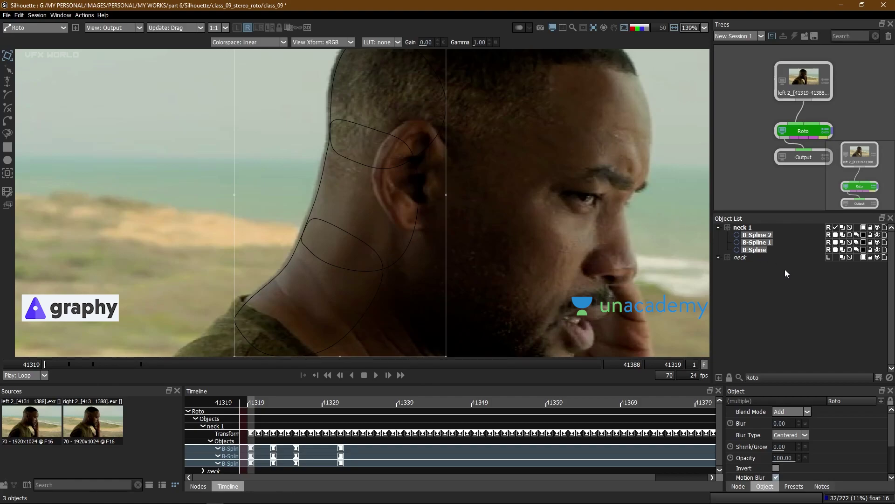
{"action": "left_click", "coordinate": [749, 271]}
{"action": "left_click", "coordinate": [741, 227]}
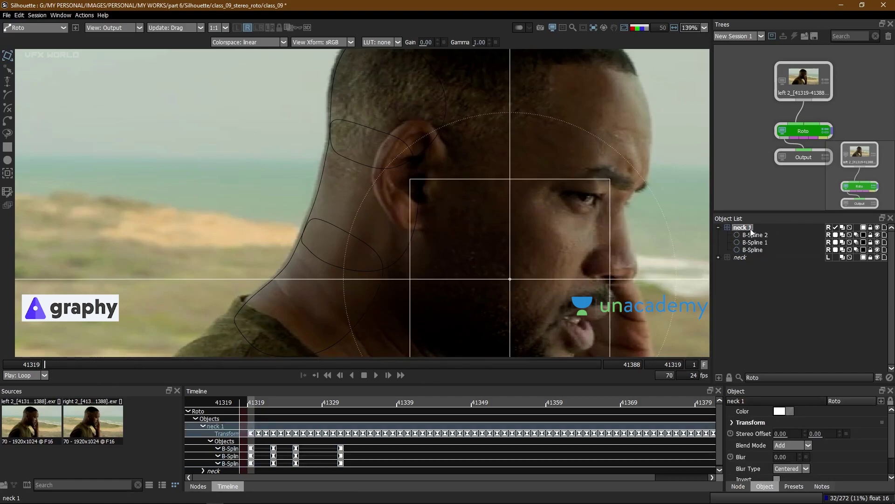
{"action": "scroll", "coordinate": [387, 206], "scroll_direction": "down", "scroll_amount": 2}
{"action": "left_click", "coordinate": [774, 301]}
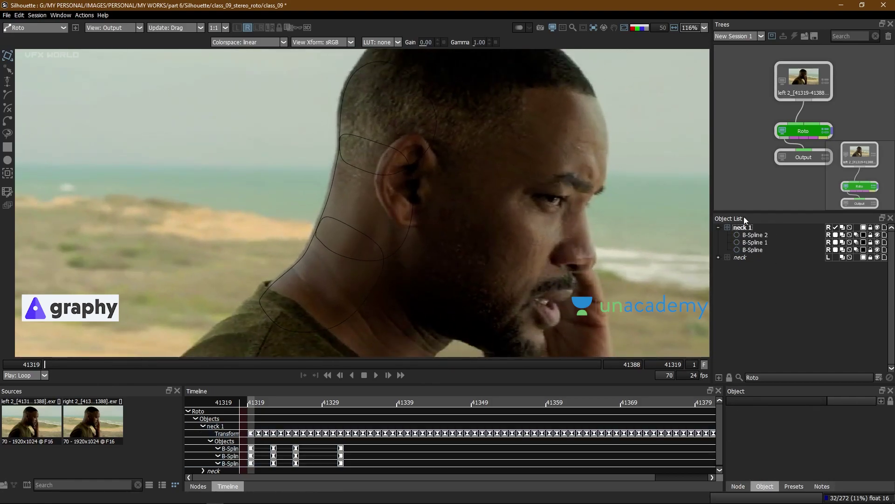
Align the neck 1 layer to the right view in stereo align mode with a horizontal stereo offset of about 6.03.
{"action": "left_click", "coordinate": [742, 227]}
{"action": "scroll", "coordinate": [322, 191], "scroll_direction": "up", "scroll_amount": 3}
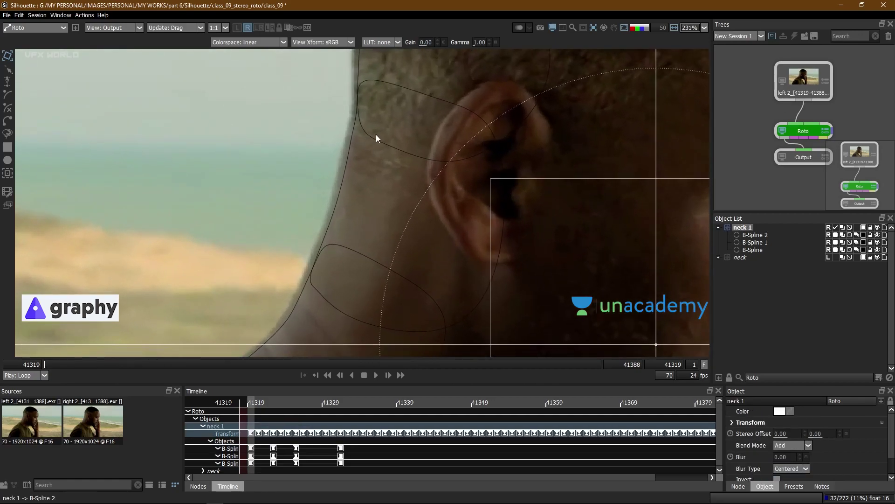
{"action": "left_click", "coordinate": [289, 28]}
{"action": "scroll", "coordinate": [427, 99], "scroll_direction": "up", "scroll_amount": 2}
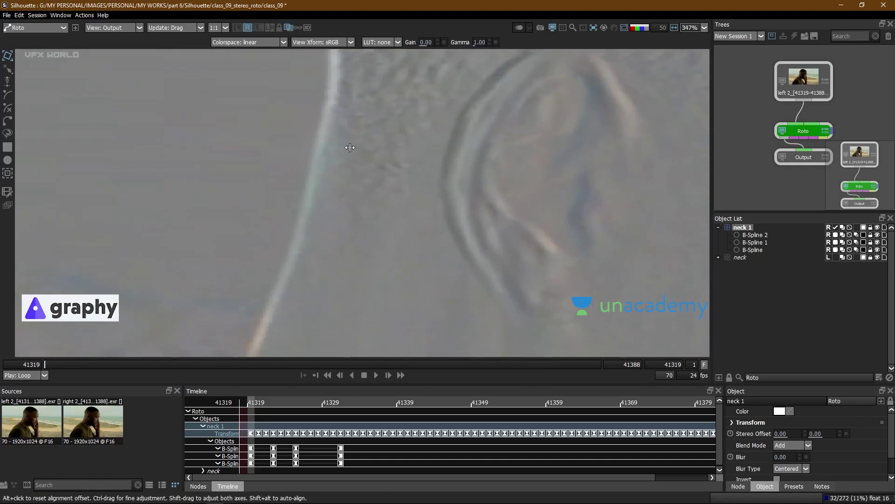
{"action": "scroll", "coordinate": [350, 148], "scroll_direction": "down", "scroll_amount": 1}
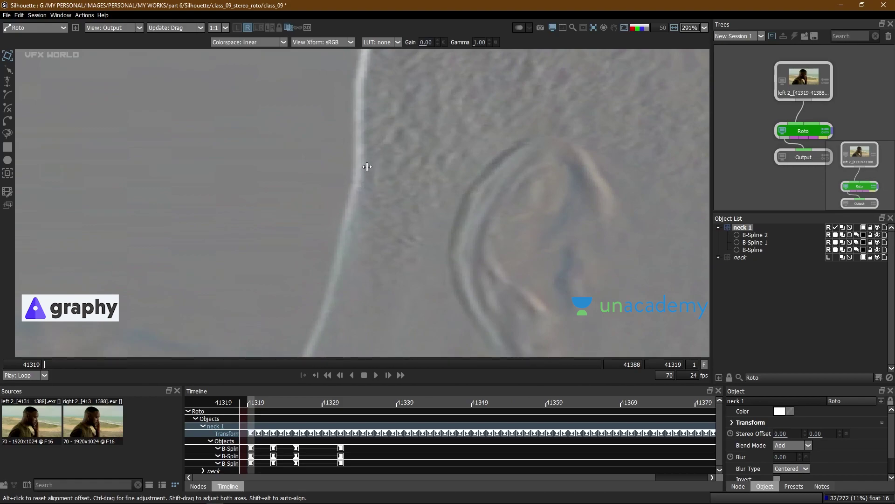
{"action": "scroll", "coordinate": [367, 163], "scroll_direction": "up", "scroll_amount": 1}
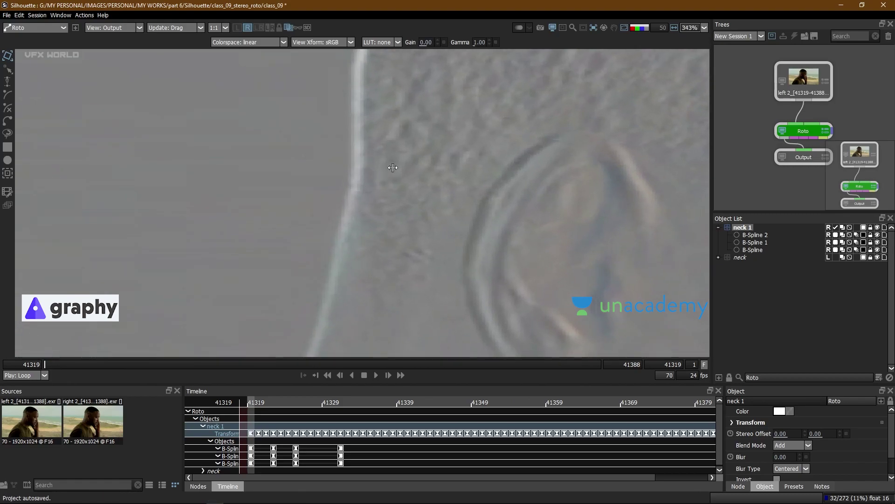
{"action": "mouse_move", "coordinate": [392, 171]}
{"action": "left_mouse_down"}
{"action": "mouse_move", "coordinate": [398, 162]}
{"action": "mouse_move", "coordinate": [386, 161]}
{"action": "left_mouse_up"}
{"action": "scroll", "coordinate": [345, 170], "scroll_direction": "up", "scroll_amount": 5}
{"action": "scroll", "coordinate": [394, 161], "scroll_direction": "up", "scroll_amount": 2}
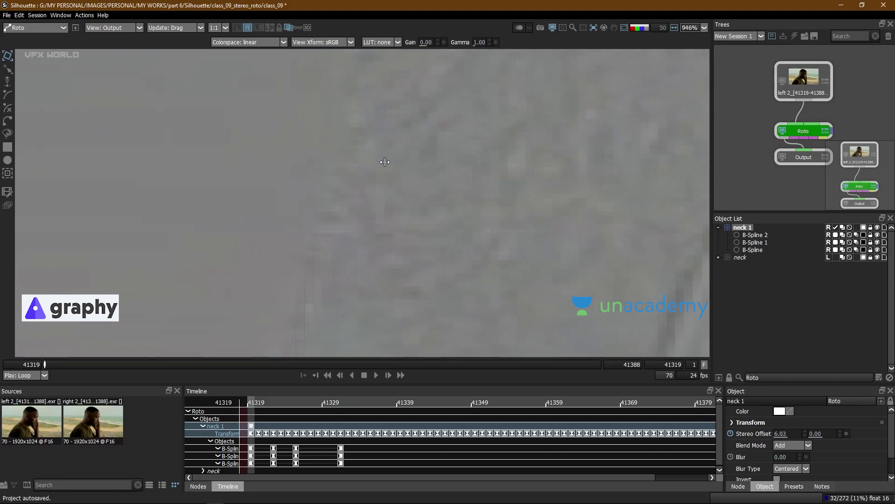
Examine the stereo difference image around the neck, ear, face and top of the head to judge the alignment.
{"action": "scroll", "coordinate": [408, 153], "scroll_direction": "down", "scroll_amount": 10}
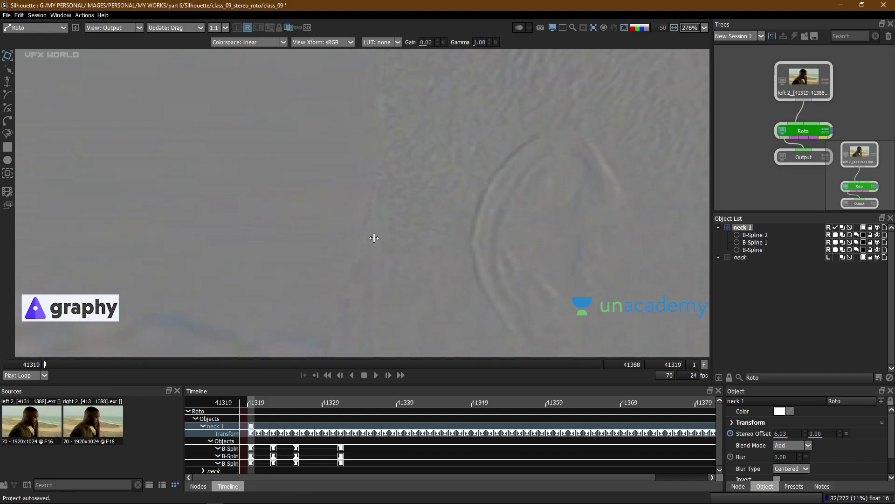
{"action": "scroll", "coordinate": [397, 224], "scroll_direction": "up", "scroll_amount": 2}
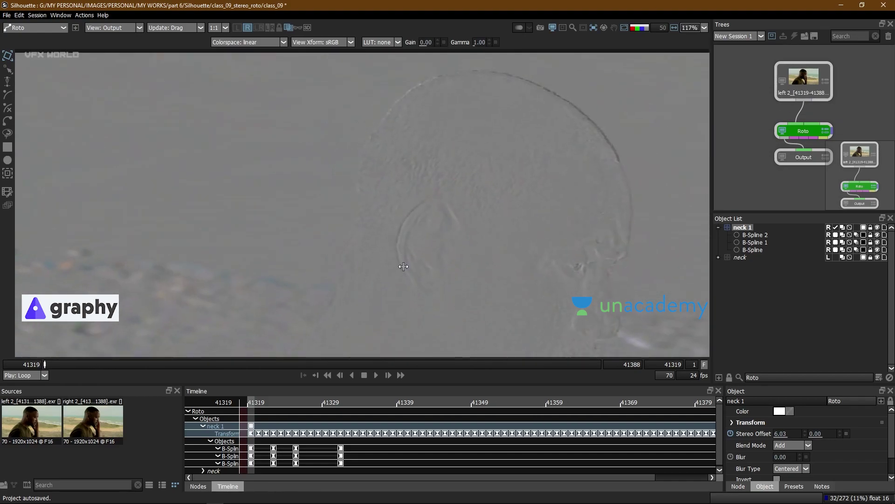
{"action": "scroll", "coordinate": [369, 154], "scroll_direction": "up", "scroll_amount": 6}
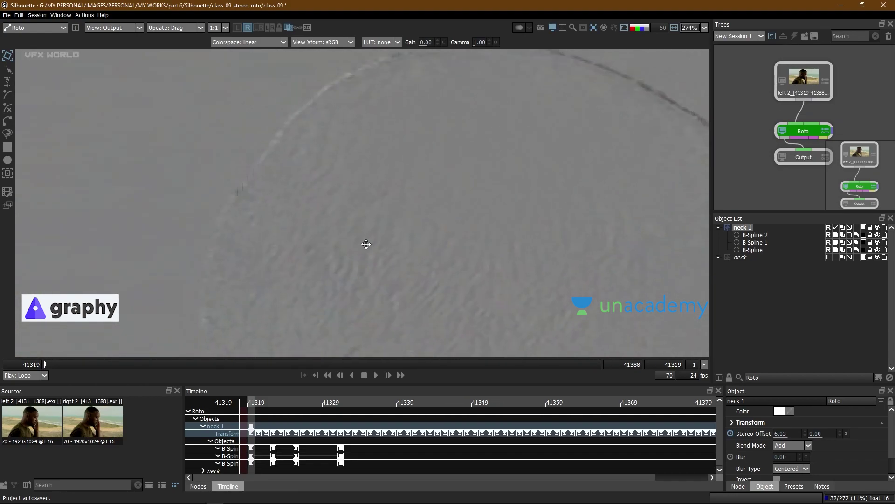
{"action": "left_click_drag", "start_coordinate": [340, 235], "coordinate": [440, 83]}
{"action": "scroll", "coordinate": [345, 174], "scroll_direction": "down", "scroll_amount": 6}
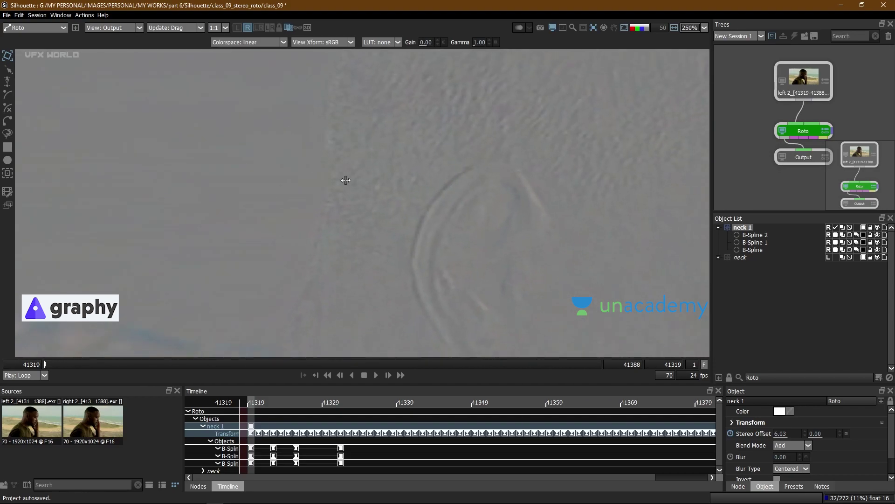
{"action": "scroll", "coordinate": [362, 146], "scroll_direction": "down", "scroll_amount": 3}
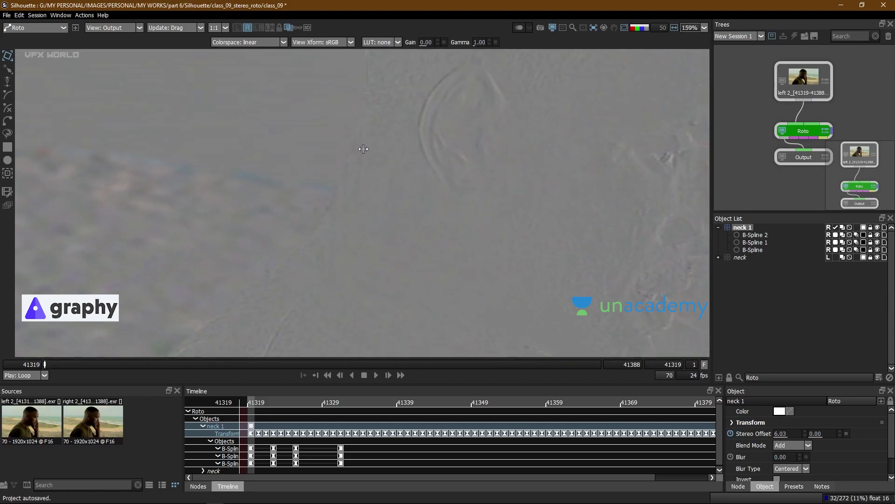
{"action": "left_click_drag", "start_coordinate": [428, 151], "coordinate": [398, 252]}
{"action": "scroll", "coordinate": [474, 138], "scroll_direction": "up", "scroll_amount": 4}
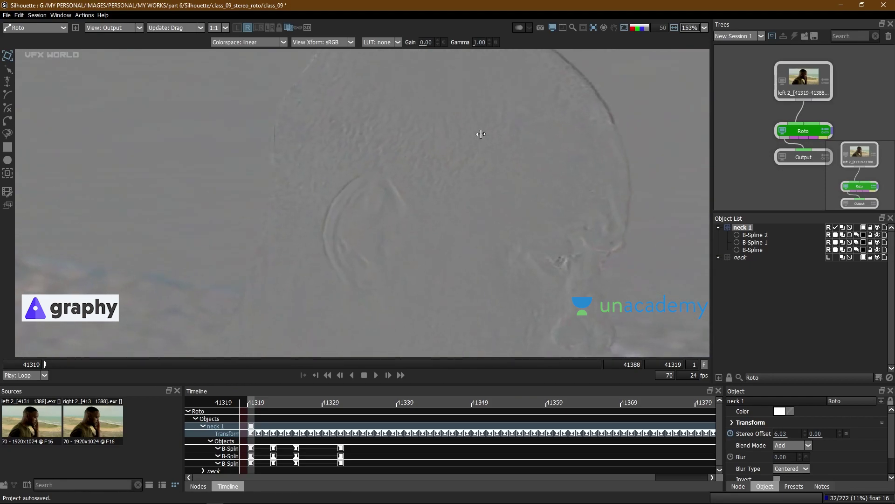
{"action": "left_click_drag", "start_coordinate": [474, 138], "coordinate": [373, 254]}
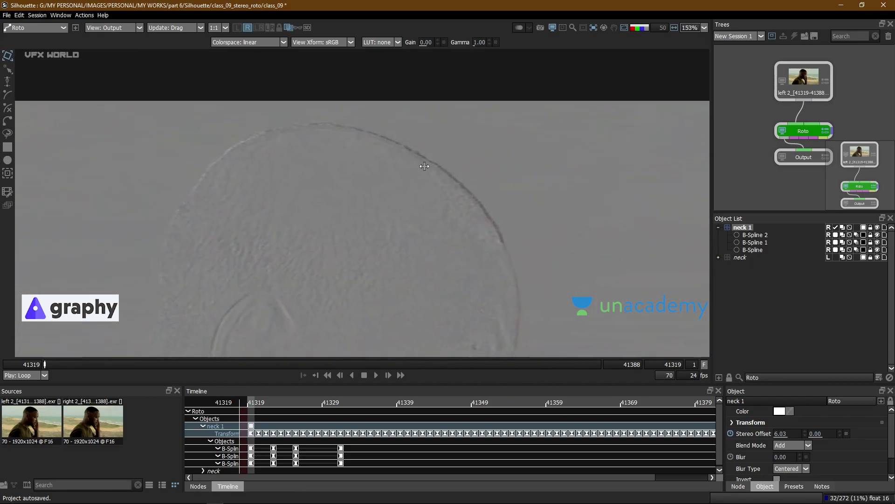
{"action": "left_click_drag", "start_coordinate": [437, 227], "coordinate": [459, 183]}
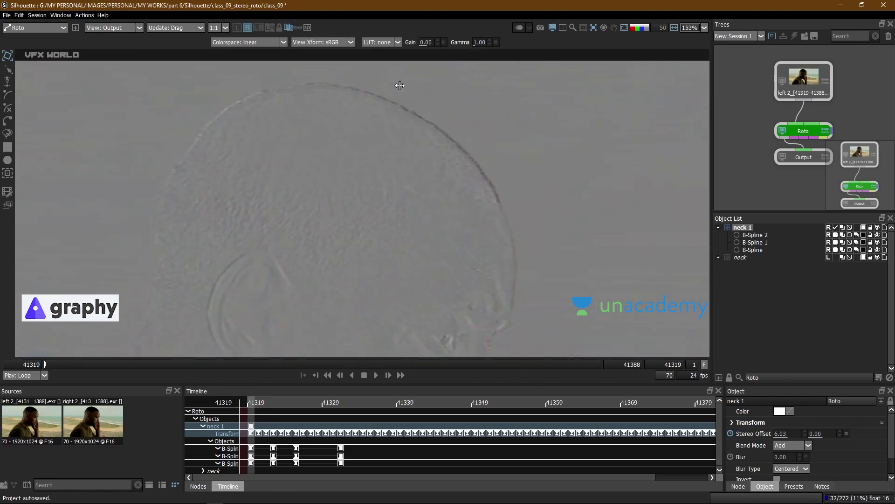
{"action": "scroll", "coordinate": [354, 138], "scroll_direction": "up", "scroll_amount": 2}
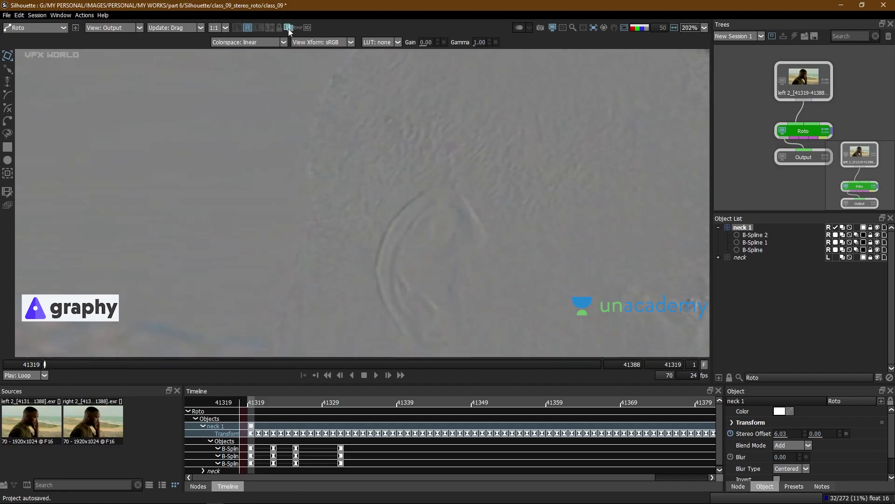
Turn off stereo align mode and deselect the neck 1 layer.
{"action": "left_click", "coordinate": [288, 28]}
{"action": "scroll", "coordinate": [298, 278], "scroll_direction": "up", "scroll_amount": 1}
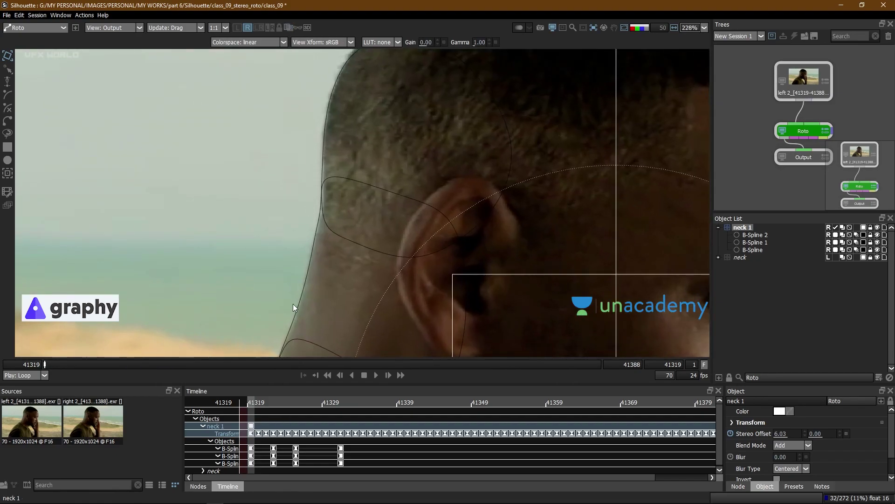
{"action": "scroll", "coordinate": [323, 255], "scroll_direction": "down", "scroll_amount": 5}
{"action": "scroll", "coordinate": [331, 210], "scroll_direction": "up", "scroll_amount": 4}
{"action": "scroll", "coordinate": [324, 234], "scroll_direction": "down", "scroll_amount": 5}
{"action": "scroll", "coordinate": [328, 205], "scroll_direction": "up", "scroll_amount": 3}
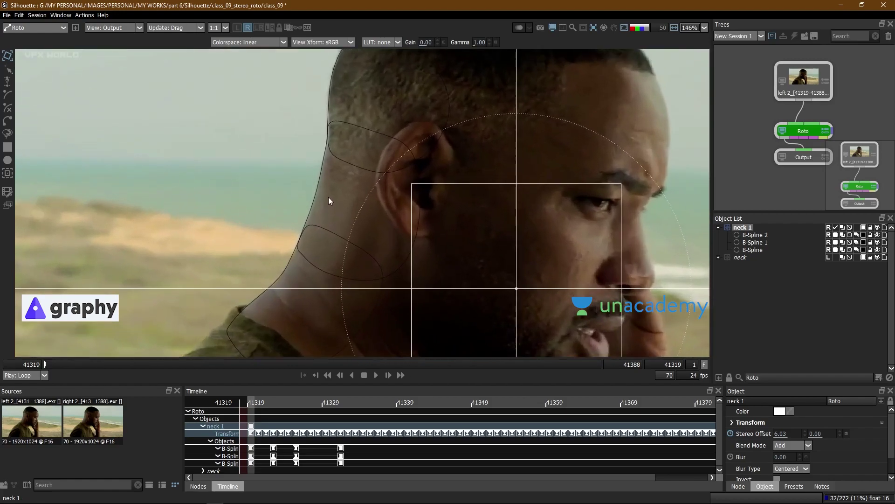
{"action": "left_click_drag", "start_coordinate": [349, 163], "coordinate": [327, 229]}
{"action": "left_click", "coordinate": [332, 222]}
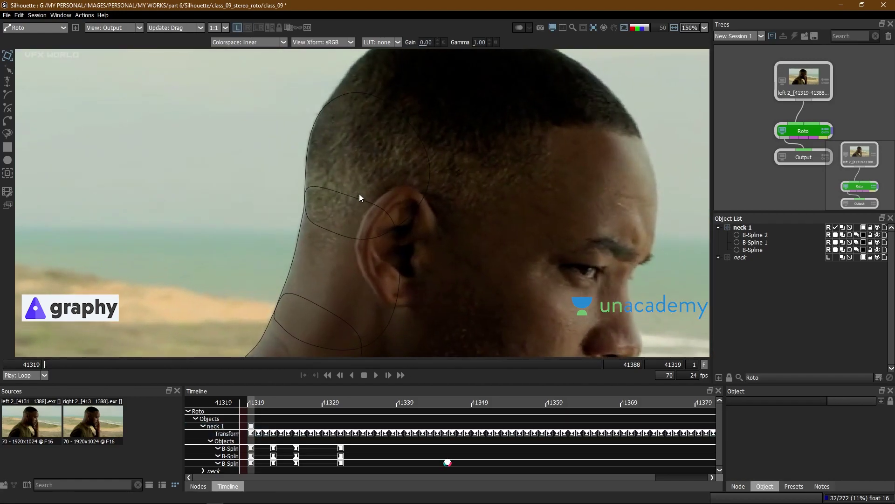
Alternate between the left and right views to check the offset shapes against the head and neck edge.
{"action": "scroll", "coordinate": [358, 195], "scroll_direction": "down", "scroll_amount": 2}
{"action": "key", "text": "grave"}
{"action": "key", "text": "grave"}
{"action": "key", "text": "grave"}
{"action": "key", "text": "grave"}
{"action": "key", "text": "grave"}
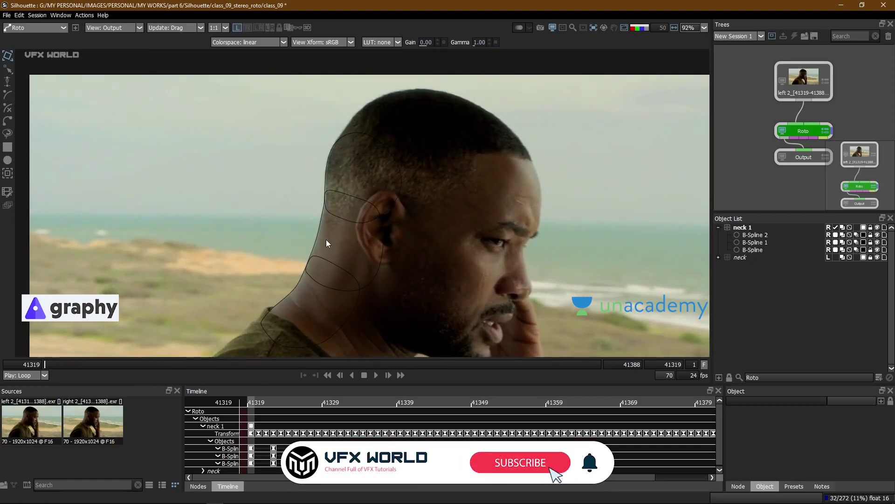
Go to frame 41325 and turn off the viewer's stabilization.
{"action": "left_click", "coordinate": [49, 363]}
{"action": "left_click_drag", "start_coordinate": [48, 363], "coordinate": [93, 361]}
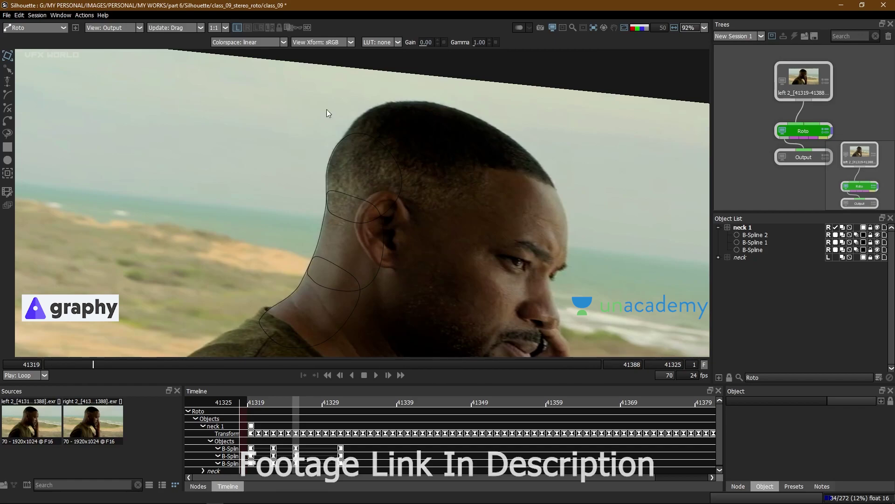
{"action": "left_click", "coordinate": [594, 29]}
{"action": "left_click", "coordinate": [599, 38]}
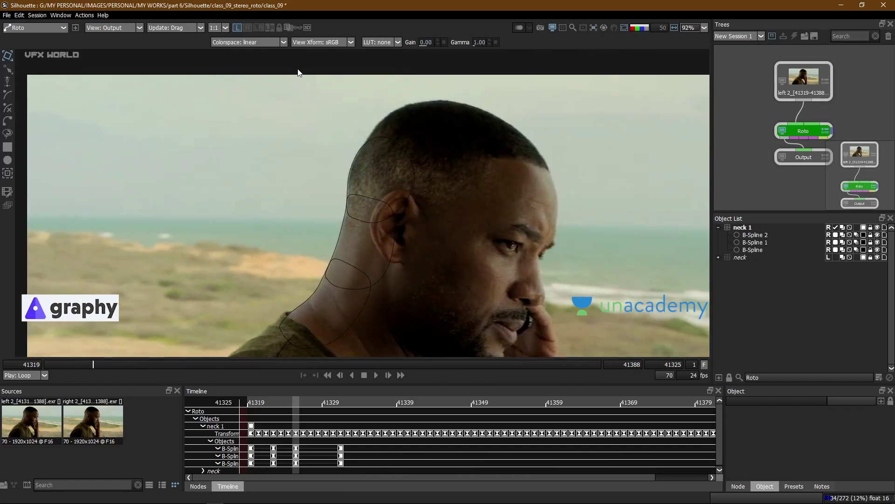
Examine the footage in the anaglyph stereo display, return to frame 41319, and turn the anaglyph display off.
{"action": "left_click", "coordinate": [297, 27]}
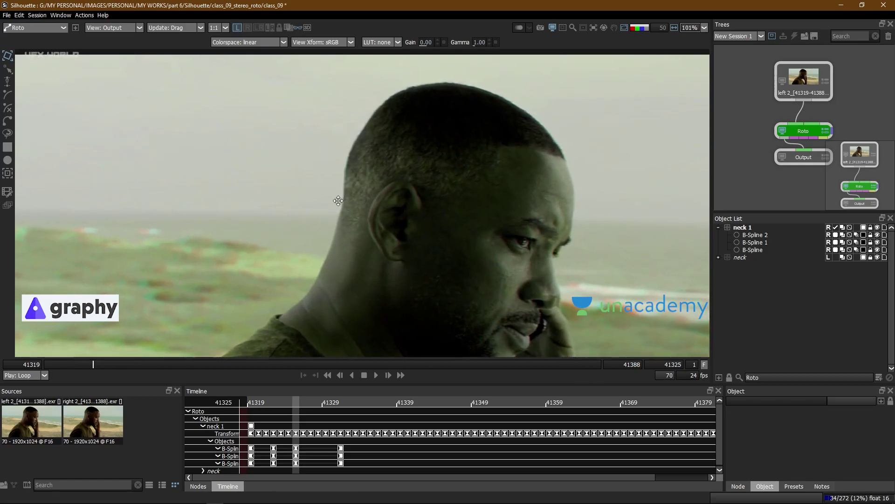
{"action": "left_click_drag", "start_coordinate": [91, 360], "coordinate": [46, 351]}
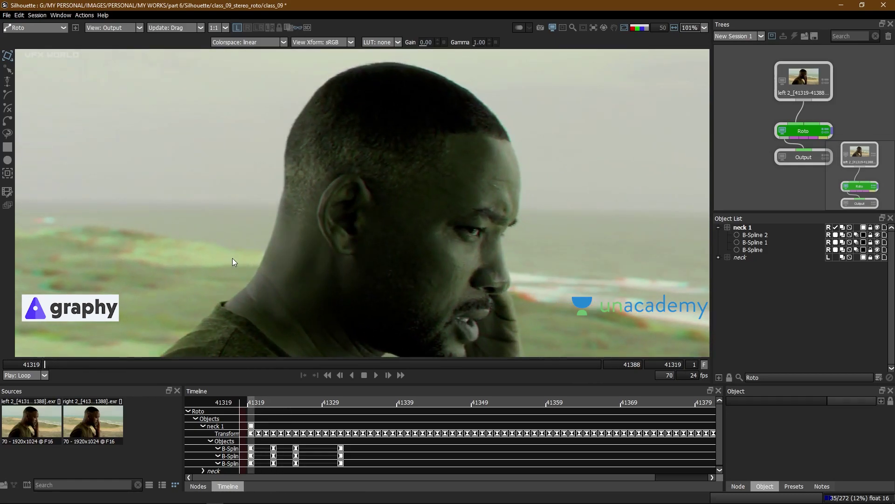
{"action": "scroll", "coordinate": [234, 258], "scroll_direction": "down", "scroll_amount": 4}
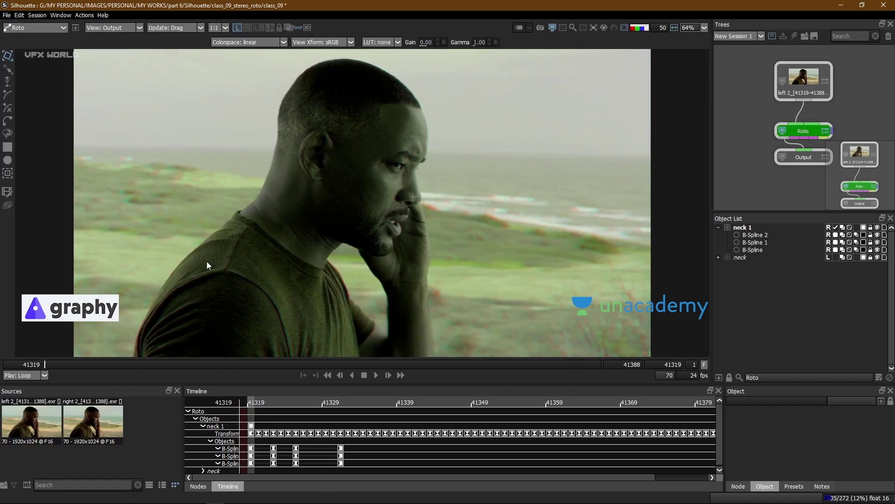
{"action": "left_click", "coordinate": [296, 27]}
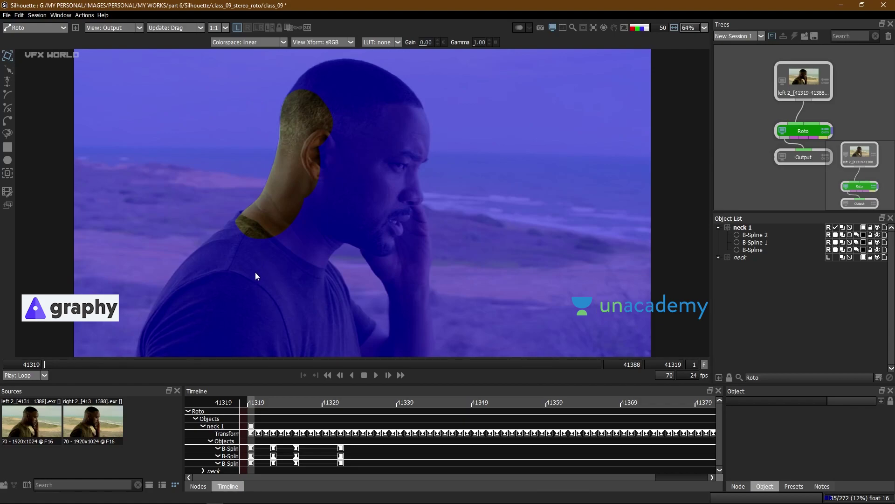
Switch to Chrome and view the enrolment details and description on the Silhouette FX Rotoscoping Masterclass page.
{"action": "mouse_move", "coordinate": [142, 484]}
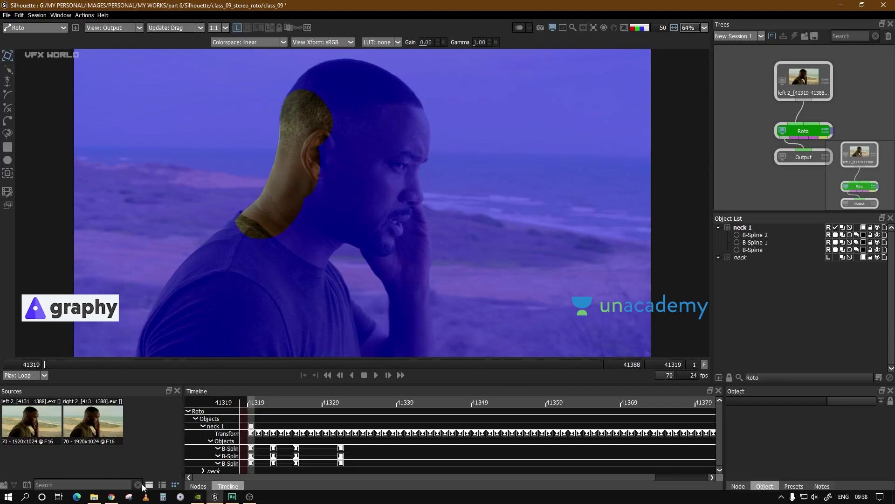
{"action": "left_click", "coordinate": [113, 498]}
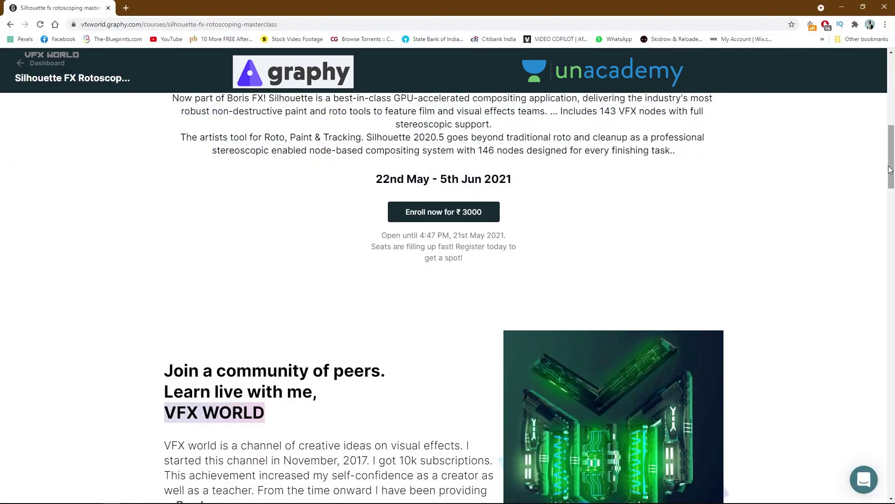
{"action": "left_click_drag", "start_coordinate": [891, 169], "coordinate": [893, 149]}
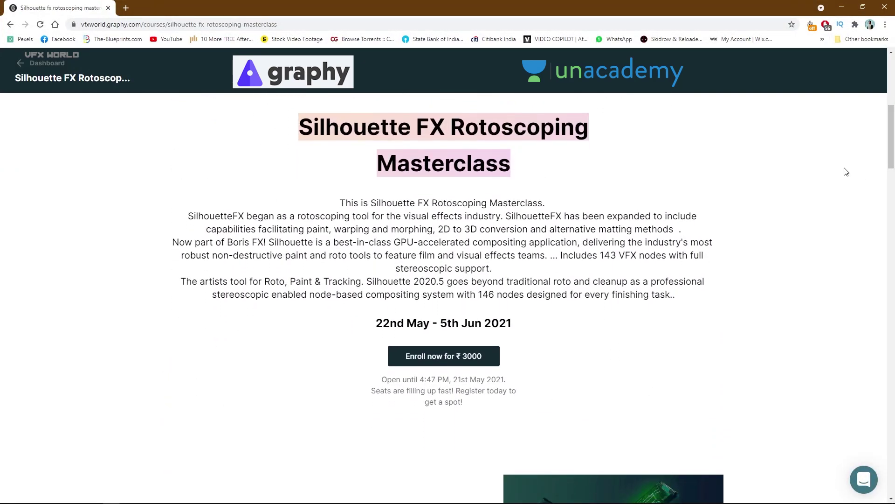